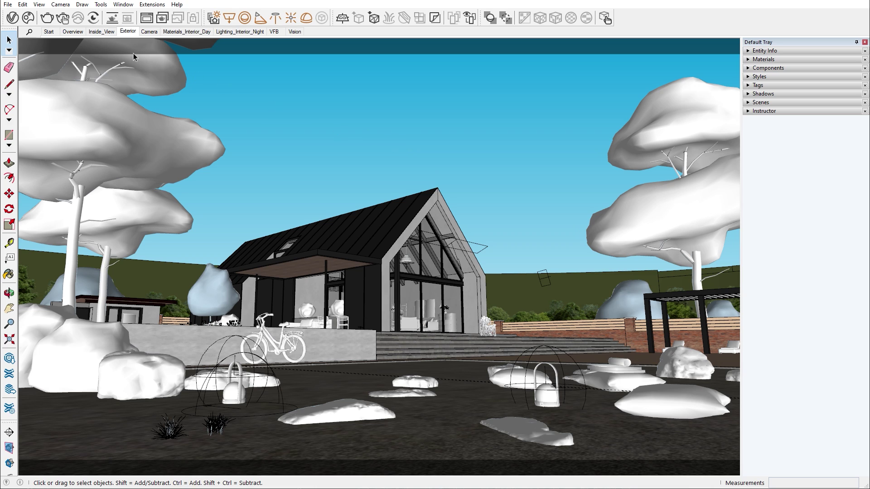
- Add a Back to Beauty render element to the scene in the V-Ray Asset Editor
left_click(18, 17)
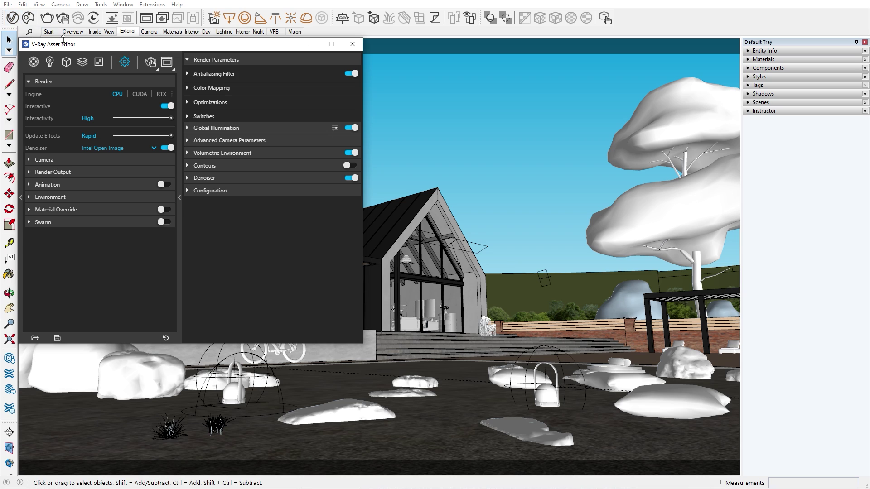
left_click(84, 62)
left_click(85, 63)
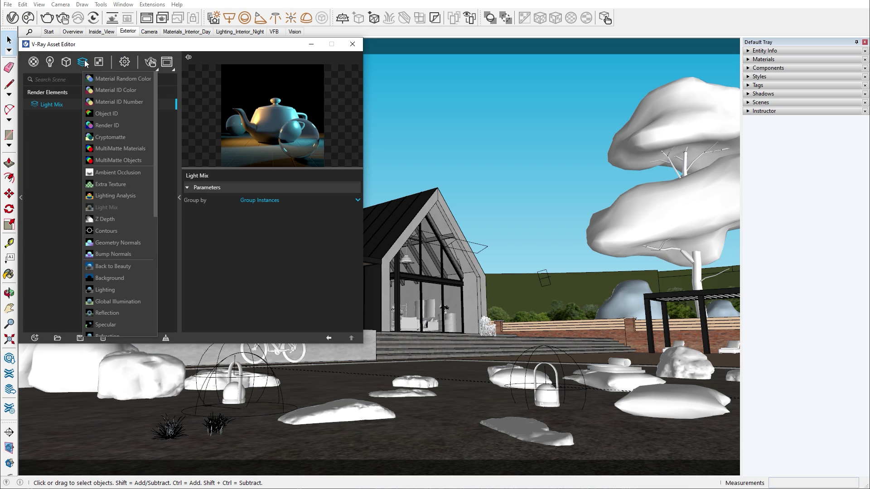
left_click(109, 263)
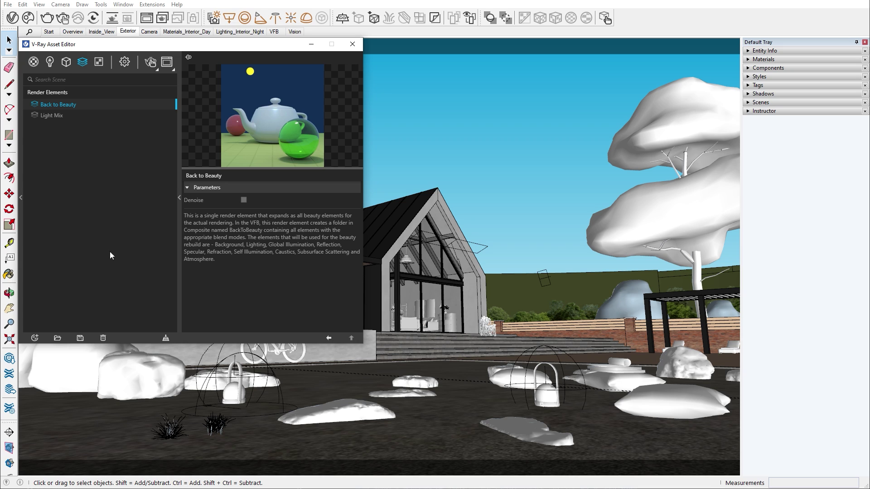
- Add a Cryptomatte render element and set its ID Type to Material Name
mouse_move(80, 65)
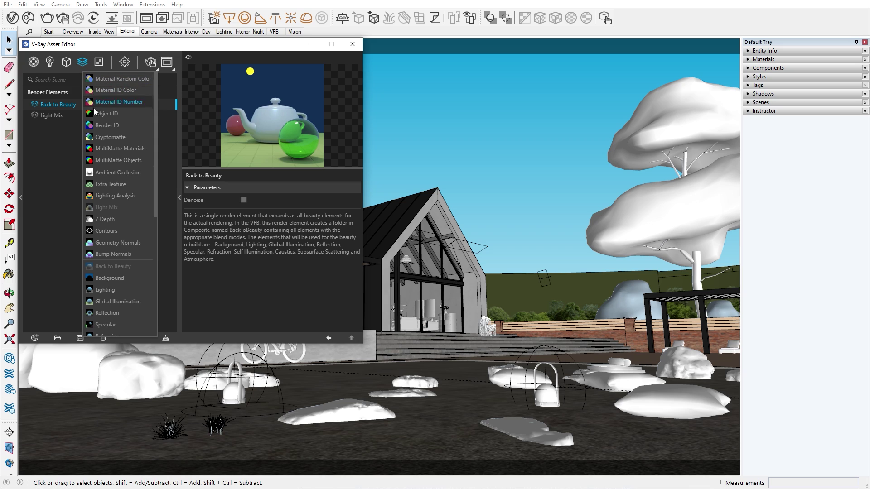
left_click(104, 138)
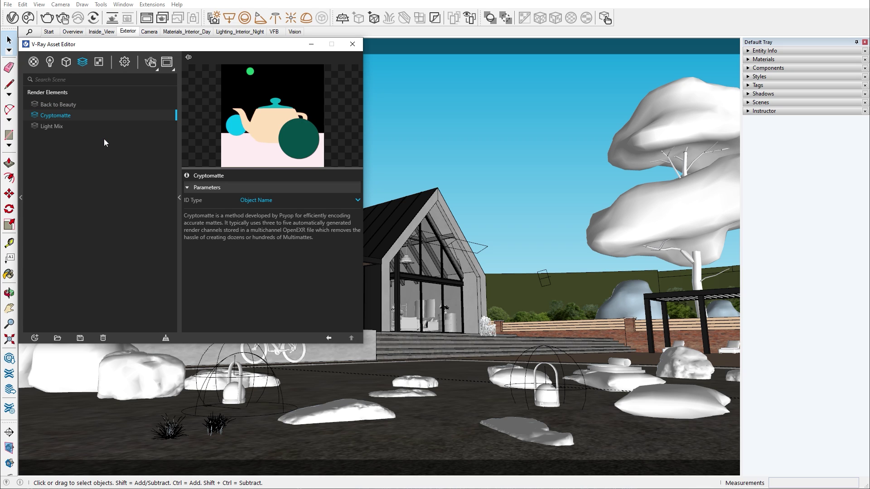
left_click(265, 201)
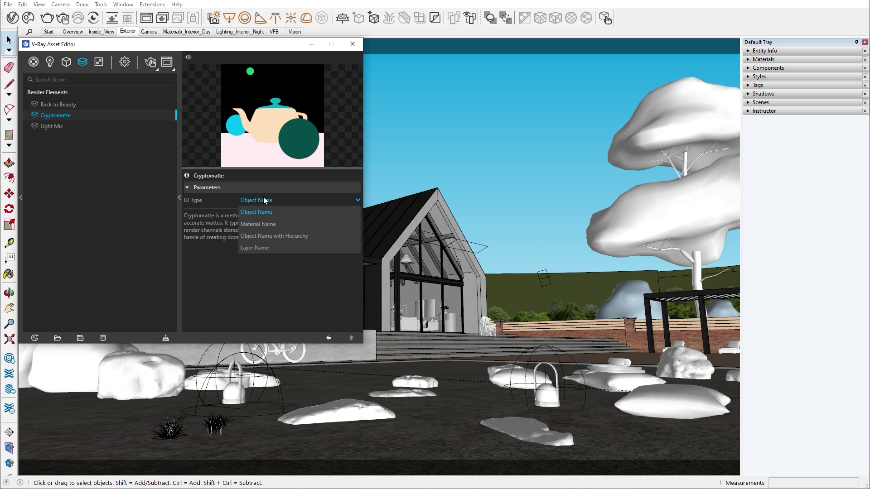
left_click(264, 224)
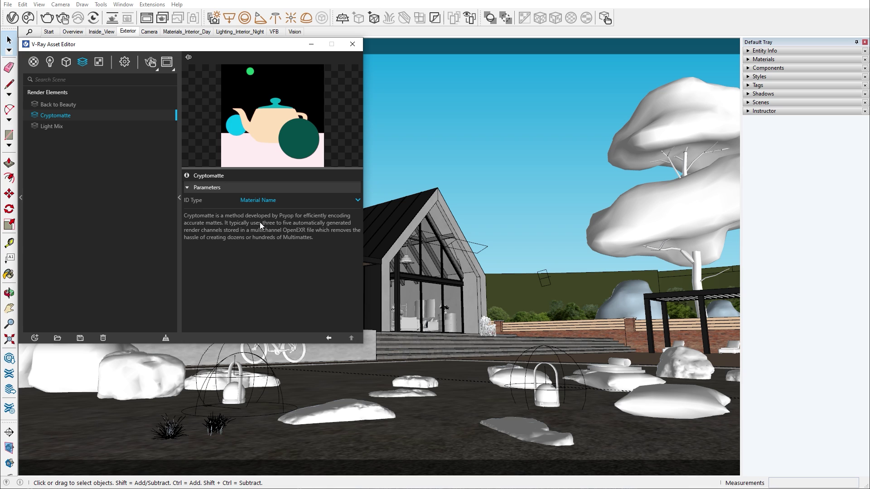
- Turn the Inside_House_Light_Rectangle, Inside_House_Light_Sphere and Inside_Structure_Light_Sphere lights white by setting their color saturation to 0
left_click(50, 62)
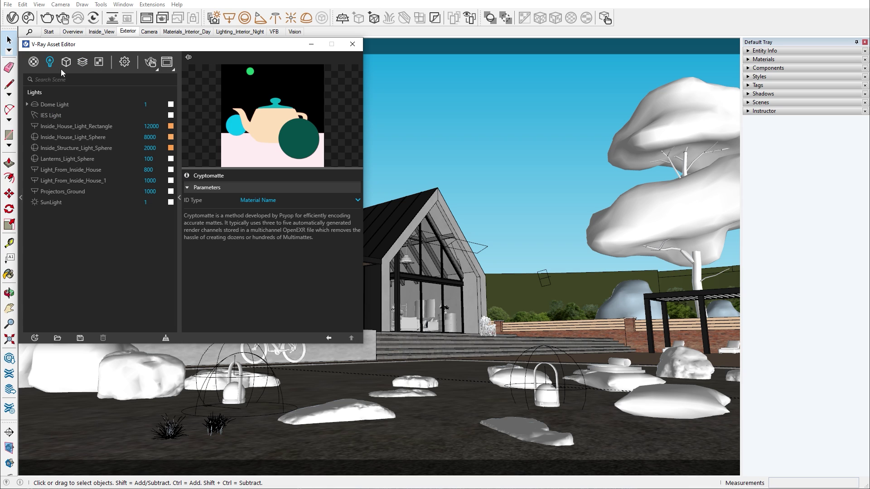
left_click(171, 128)
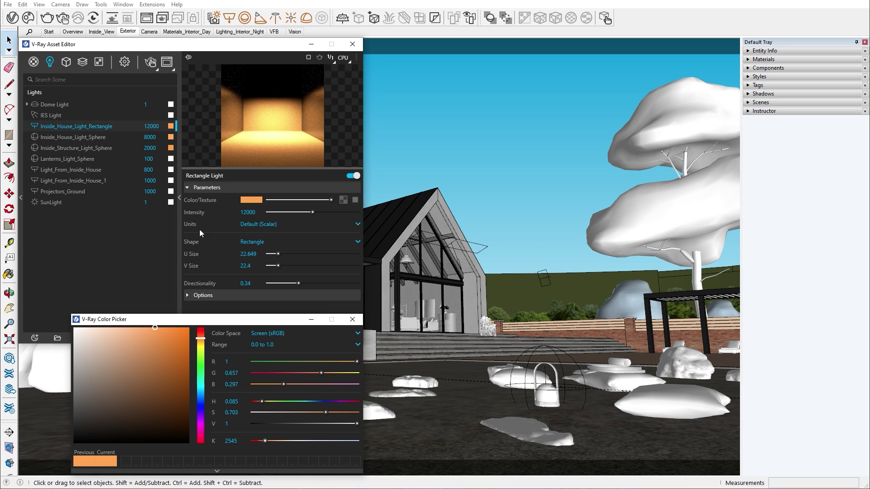
left_click_drag(326, 413, 267, 414)
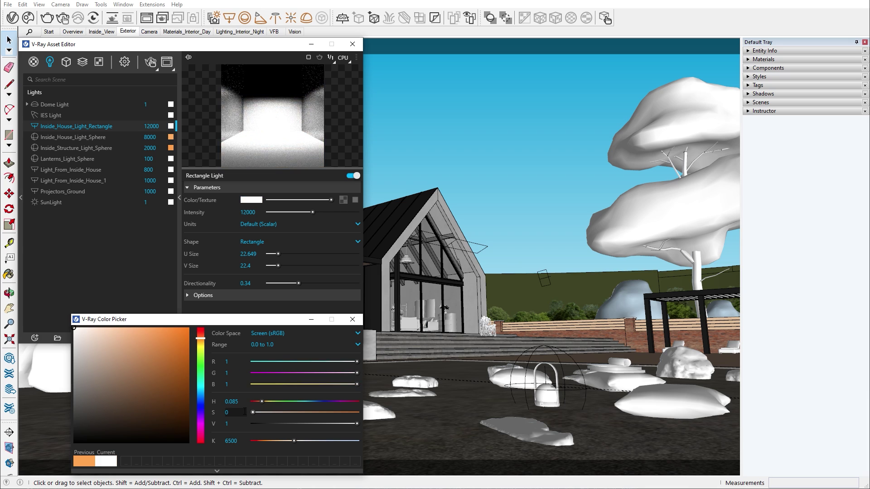
left_click(171, 137)
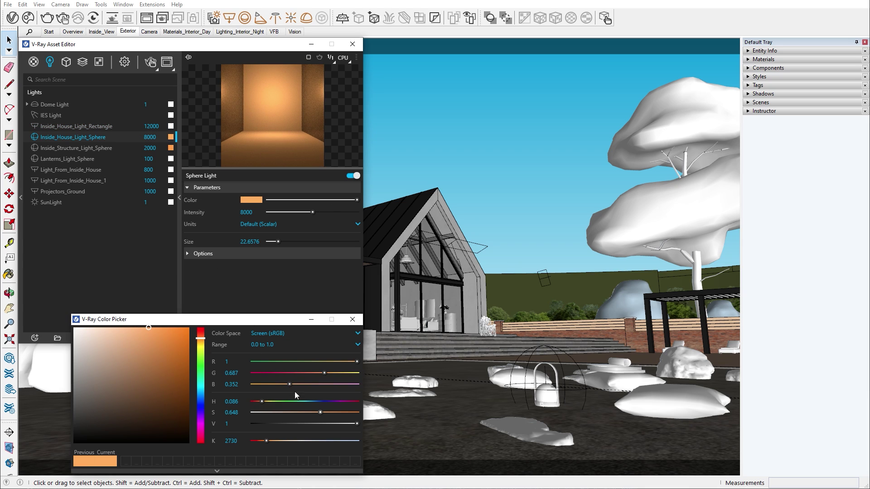
left_click_drag(321, 412, 237, 415)
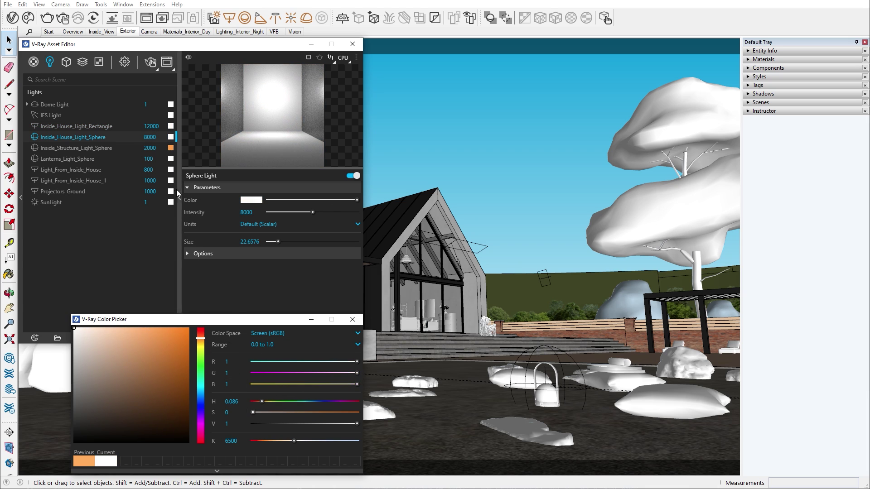
left_click(170, 148)
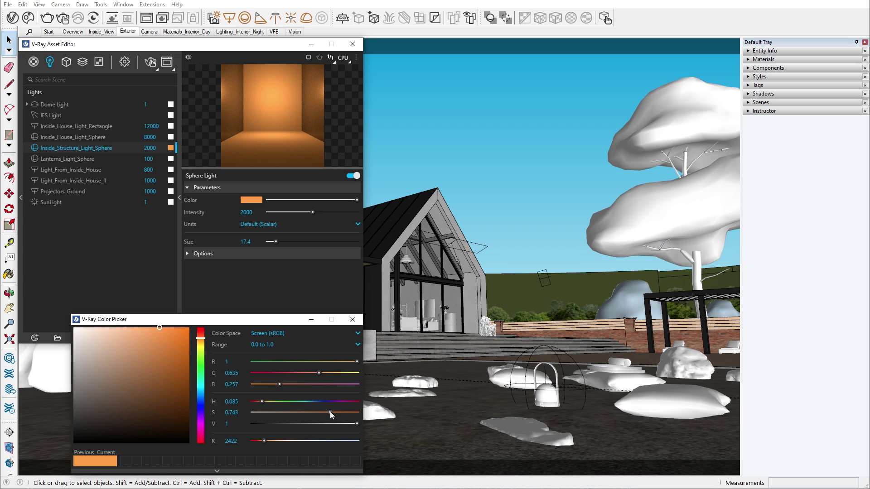
left_click_drag(330, 413, 251, 414)
left_click(353, 319)
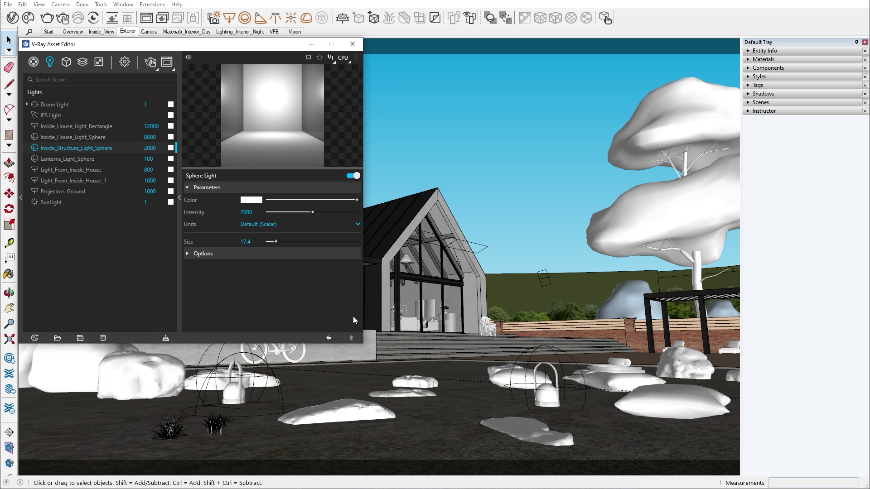
- Render the exterior scene, close the Asset Editor, and enlarge the frame buffer window with the image fitted to it
left_click(151, 62)
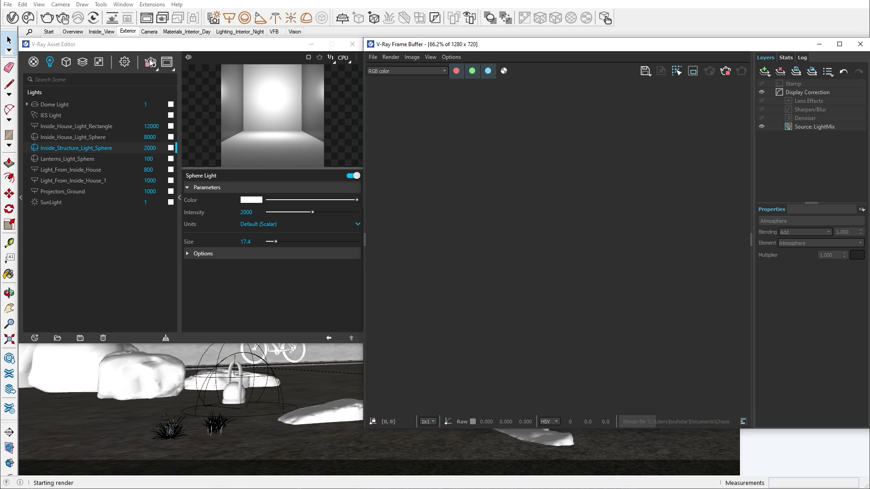
left_click(352, 44)
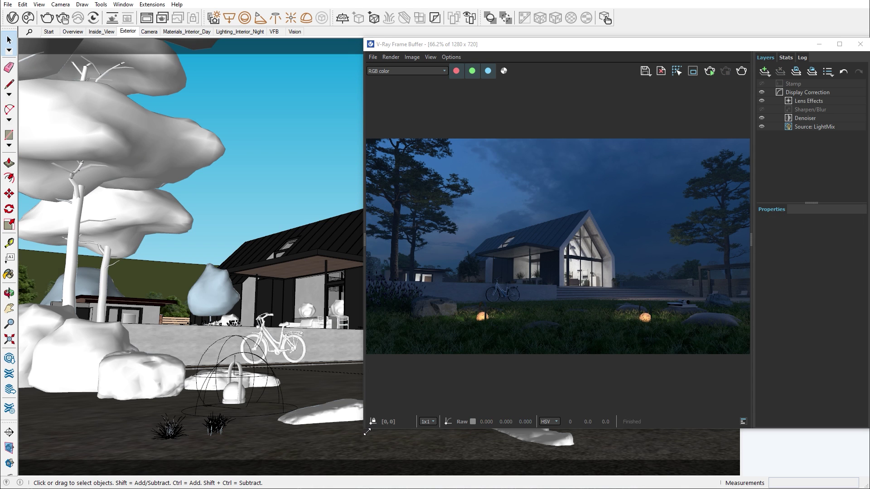
left_click_drag(365, 429, 231, 477)
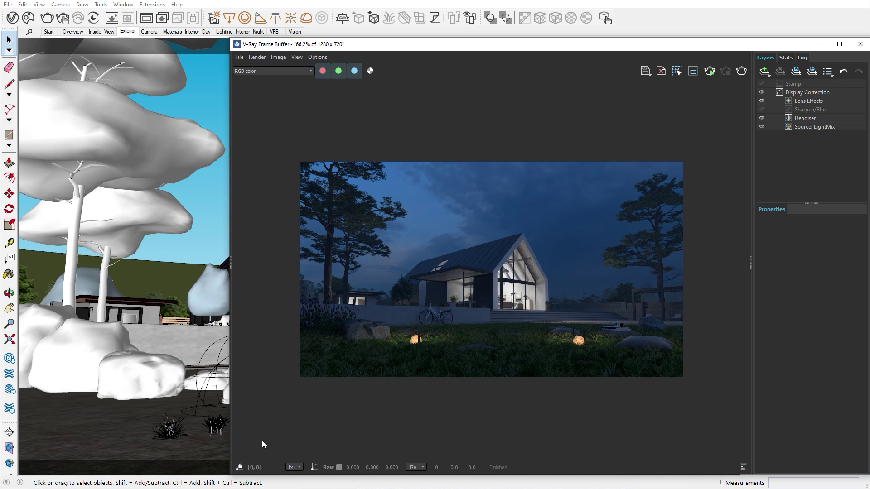
double_click(358, 336)
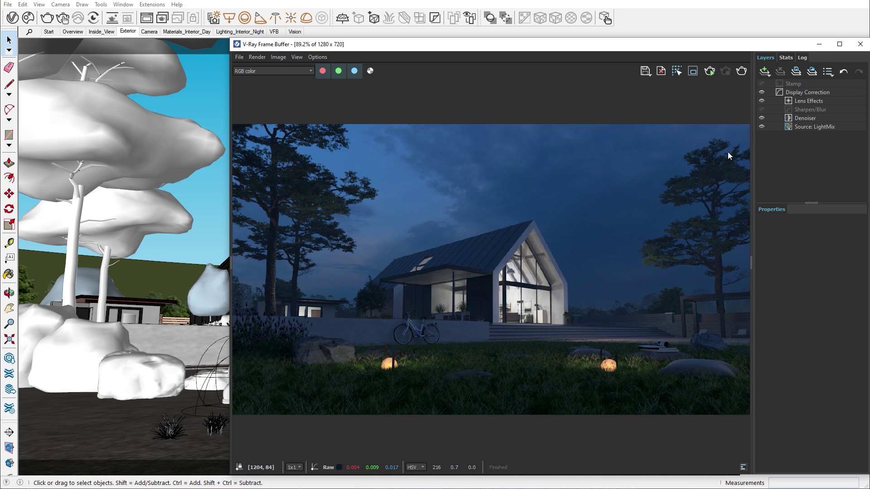
- Raise the Inside_House_Light_Rectangle intensity to 5.090 in the LightMix source layer
left_click(805, 128)
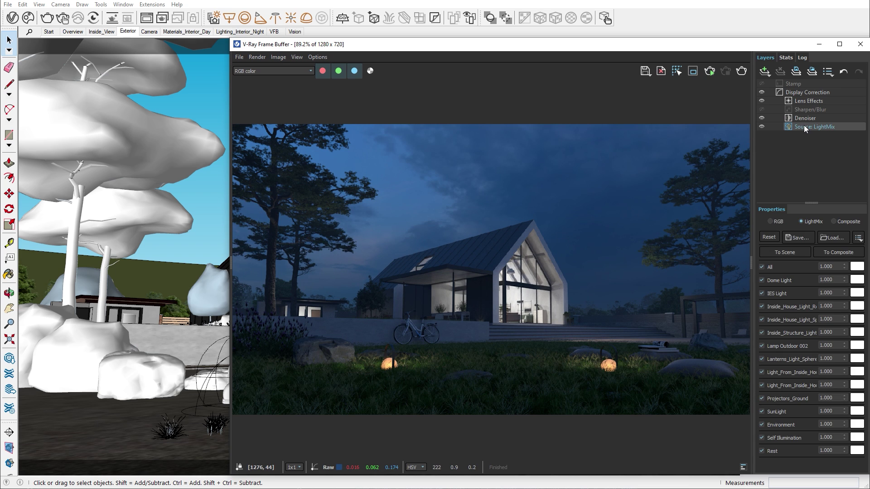
left_click(829, 306)
left_click_drag(844, 306, 822, 85)
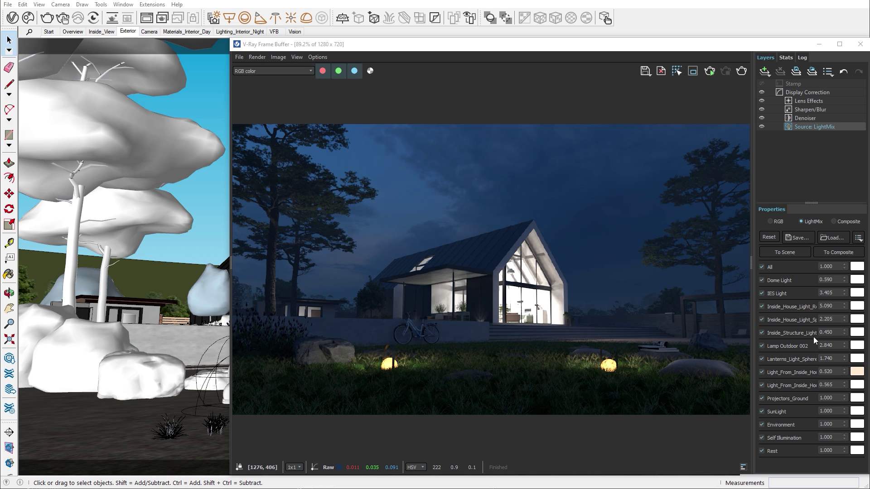
- Warm the LightMix colors of Inside_House_Light_Rectangle to about 2694 K and of Inside_House_Light_Sphere to a similar orange
left_click(857, 307)
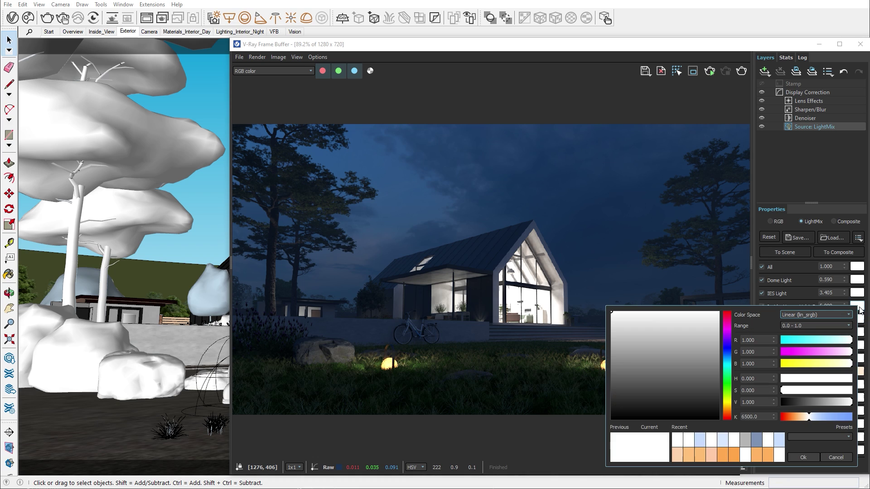
left_click_drag(809, 416, 791, 416)
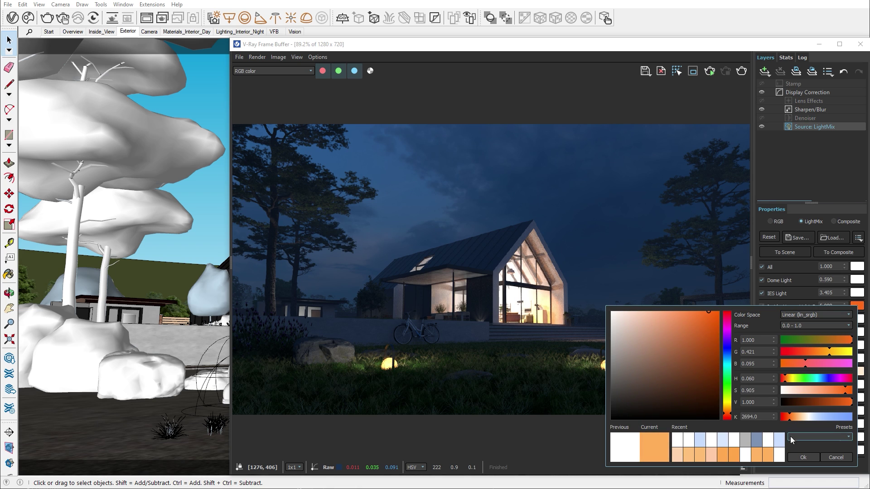
left_click(798, 456)
left_click(856, 319)
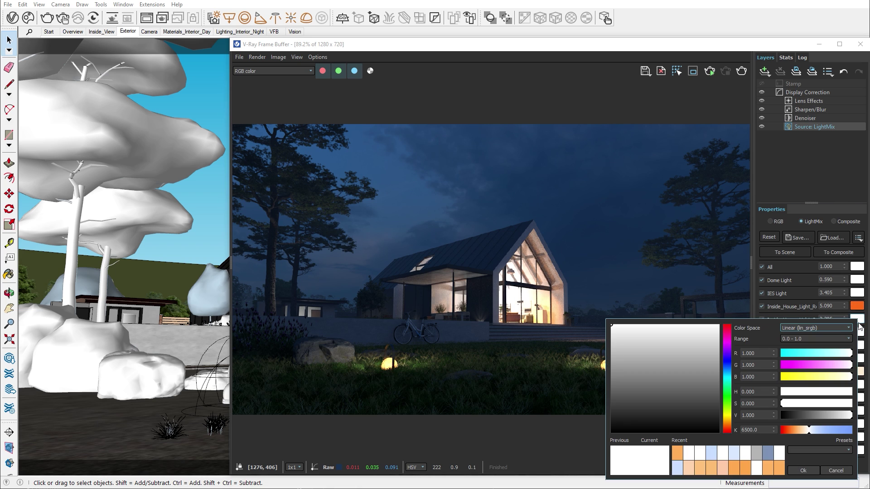
left_click_drag(810, 428, 792, 430)
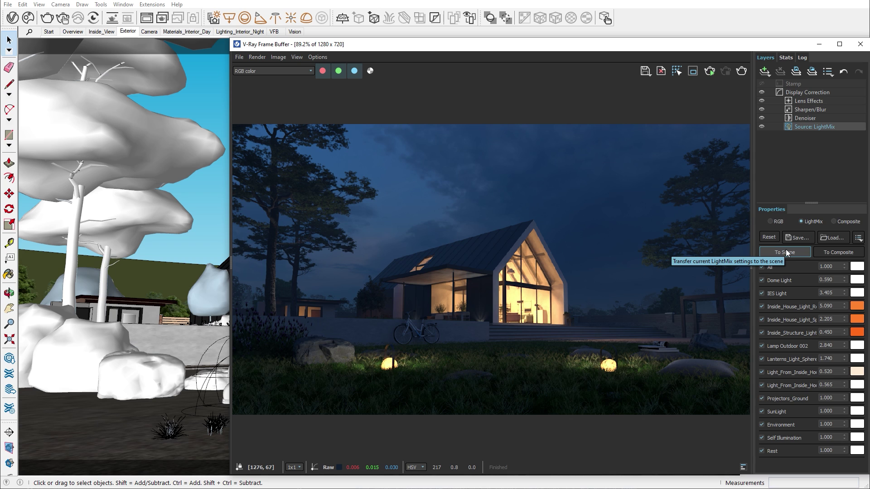
- Add a Filmic tonemap layer of type Hejl-Dawson, set Shadows to about 0.293 and lower the Highlights
left_click(760, 72)
left_click(783, 165)
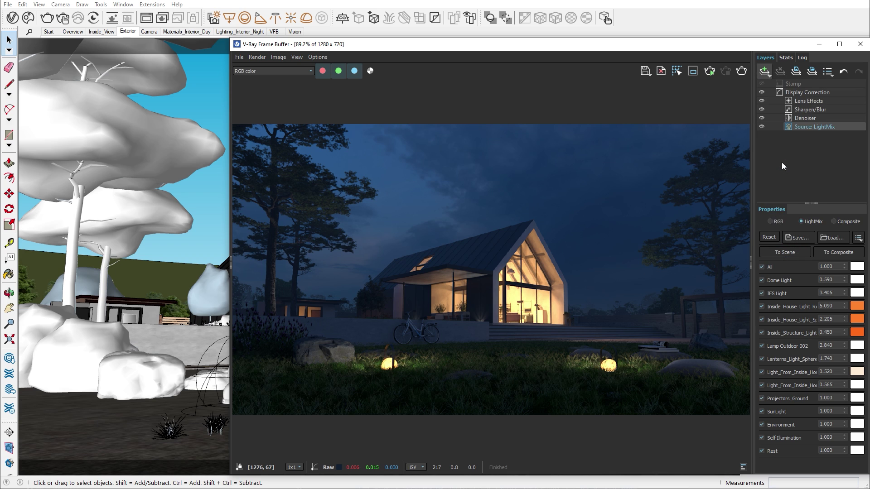
left_click(805, 254)
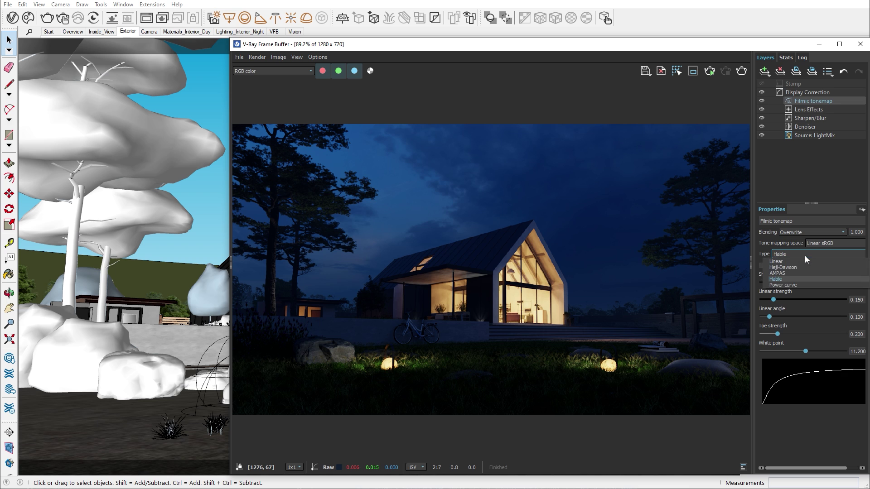
left_click(804, 267)
left_click_drag(813, 282, 785, 283)
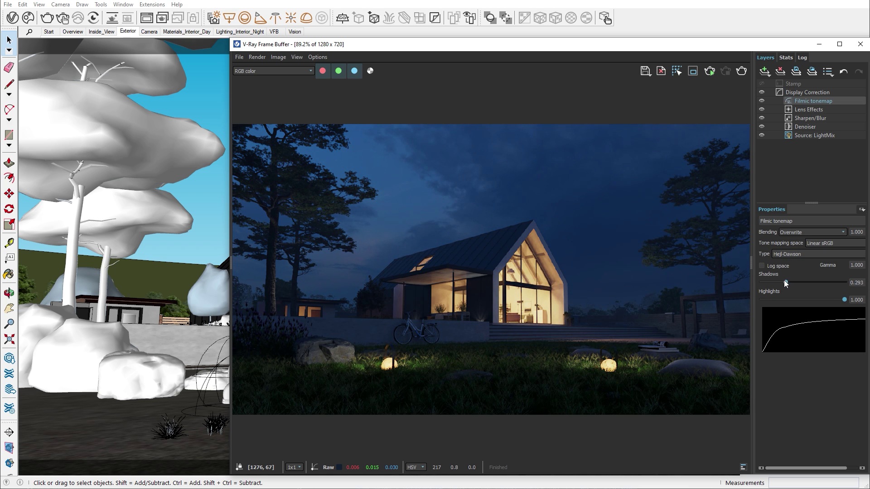
left_click_drag(844, 299, 772, 300)
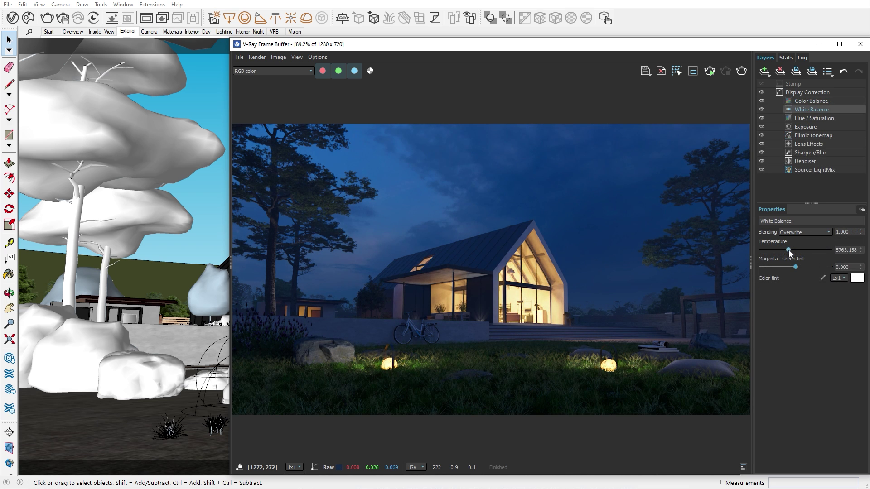
- Set the White Balance temperature to about 7651 and save the frame buffer layers as Preset3.vfbl in the Presets folder
left_click_drag(788, 251, 807, 250)
left_click(796, 72)
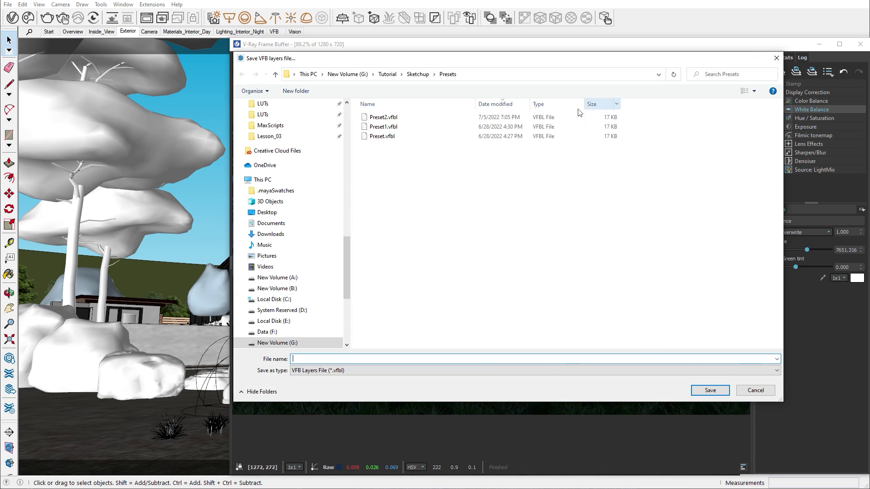
left_click(441, 137)
left_click(316, 359)
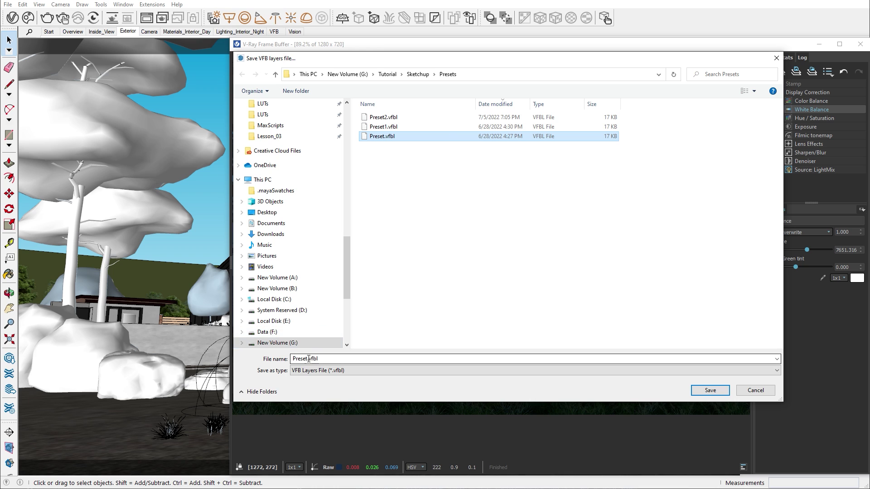
type("3")
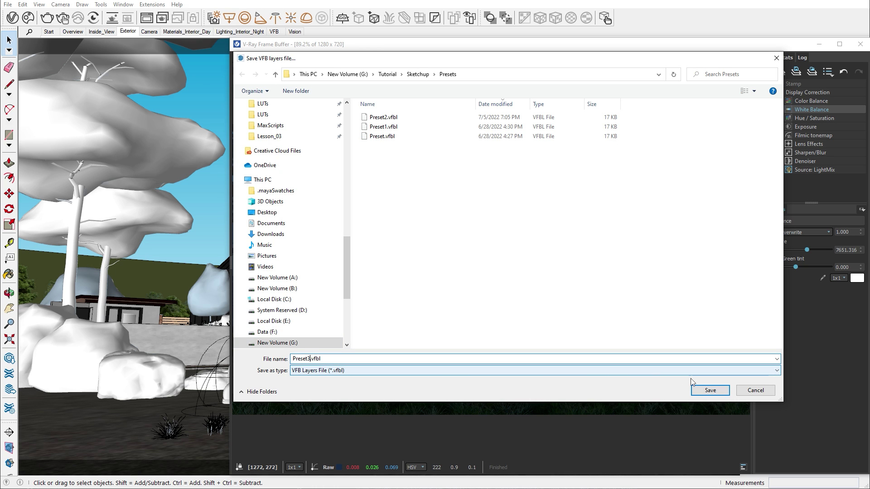
left_click(710, 391)
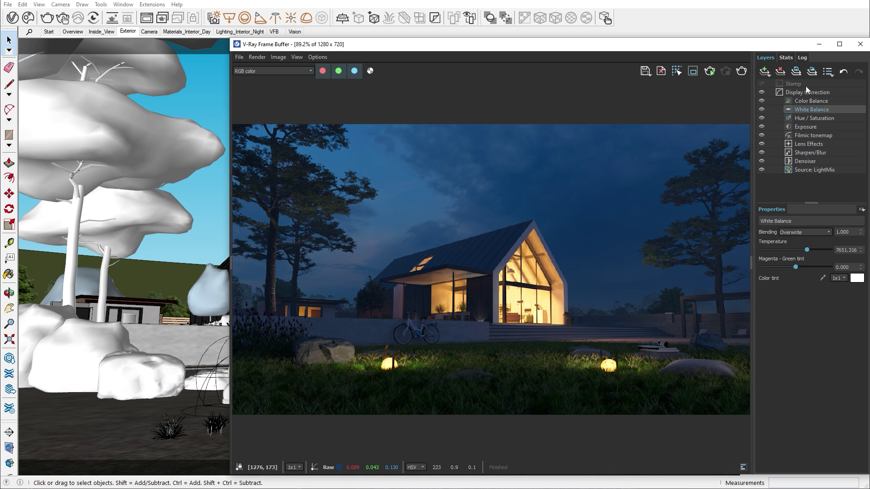
- Load the Preset2.vfbl layer preset from the saved presets list
left_click(828, 71)
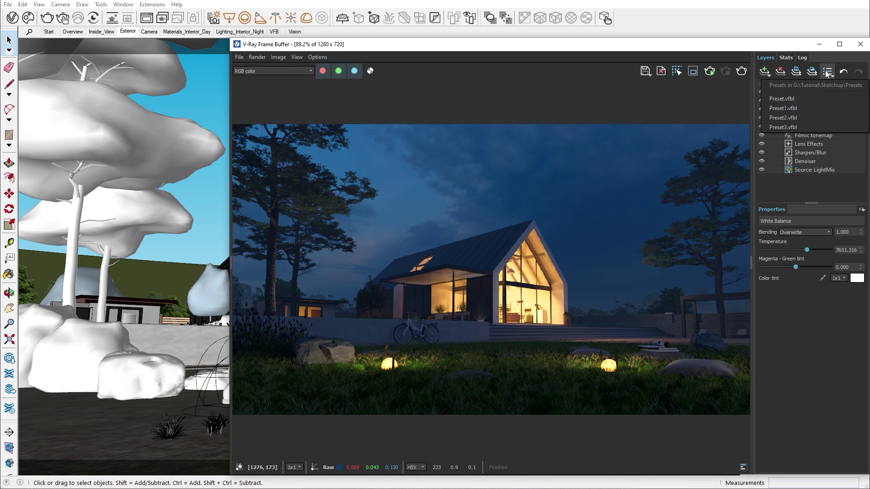
left_click(808, 118)
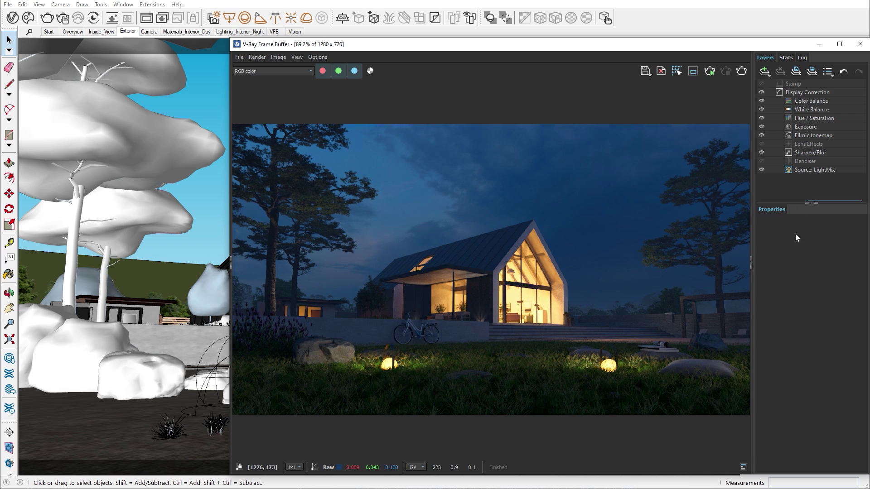
- Check the layer presets path in the VFB settings
left_click(317, 57)
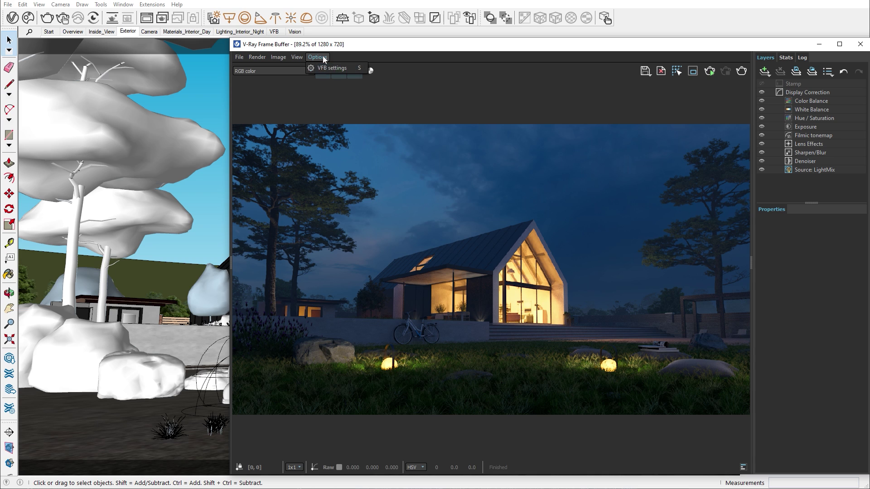
left_click(327, 67)
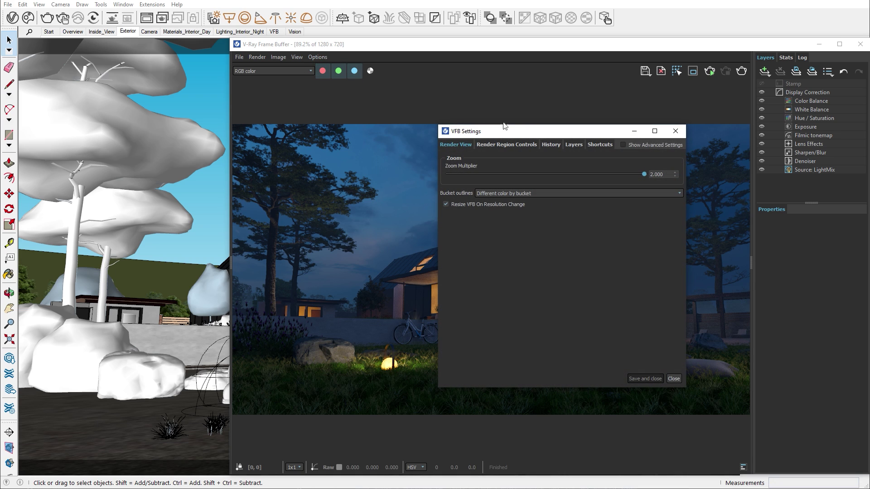
left_click(571, 144)
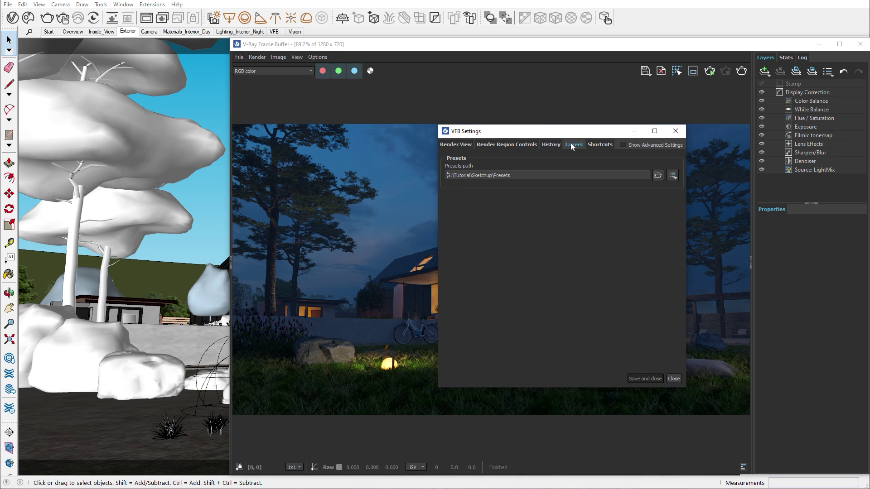
left_click(673, 378)
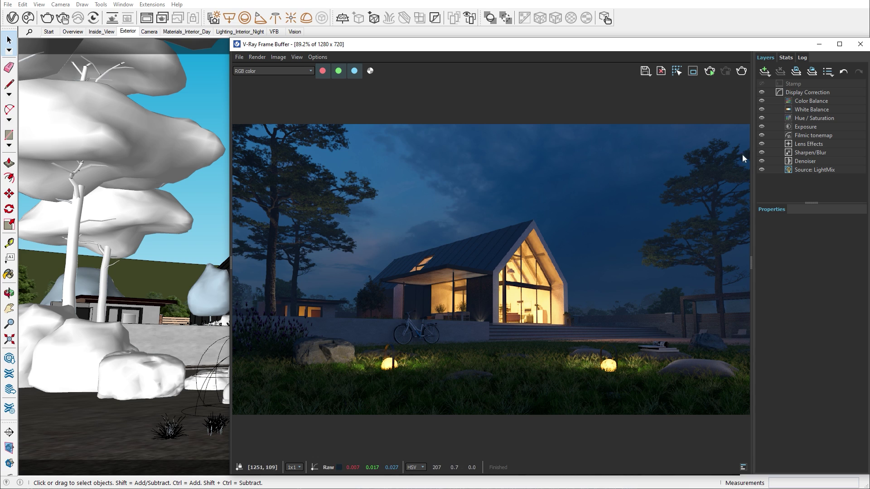
- Add a Constant layer above the Color Balance layer and set its blending to Normal
left_click(783, 100)
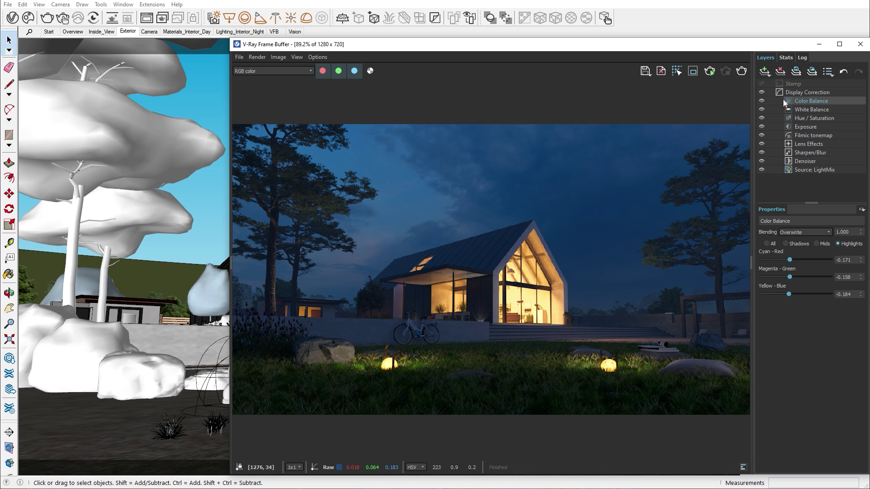
left_click(764, 71)
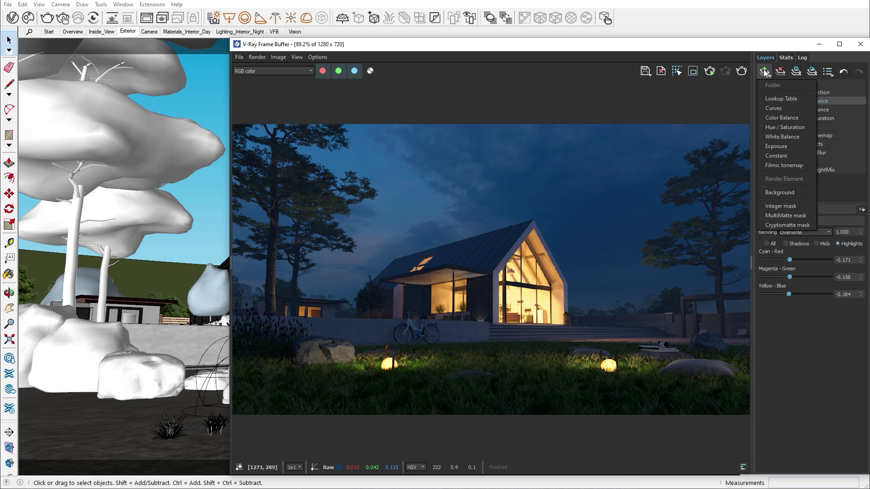
left_click(778, 156)
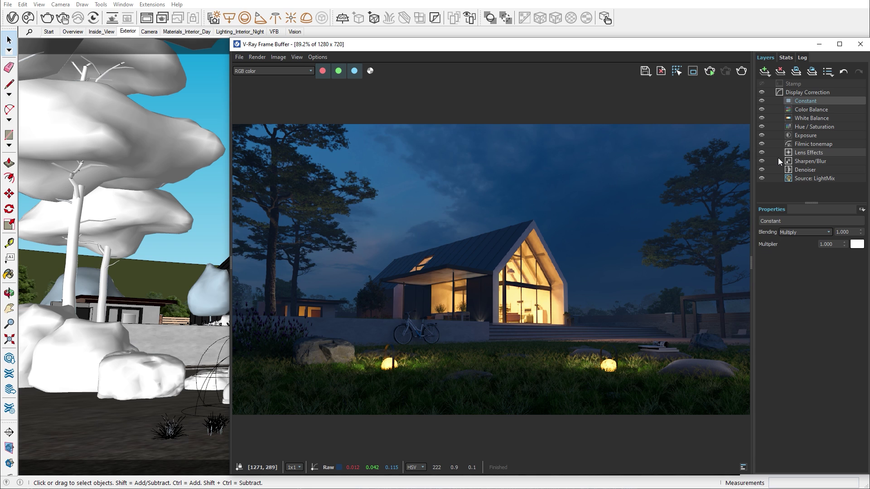
left_click(829, 232)
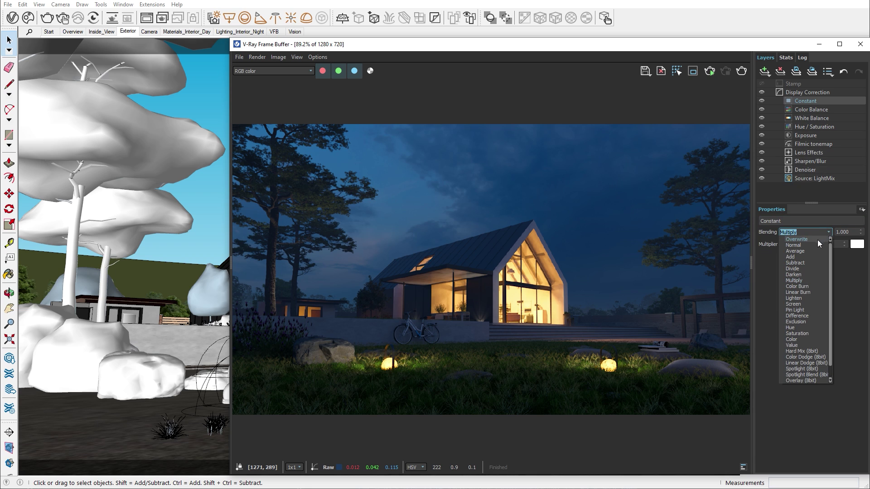
left_click(817, 241)
- Set the Constant layer's color to an orange of about 3229 K and its blending to Multiply
left_click(857, 244)
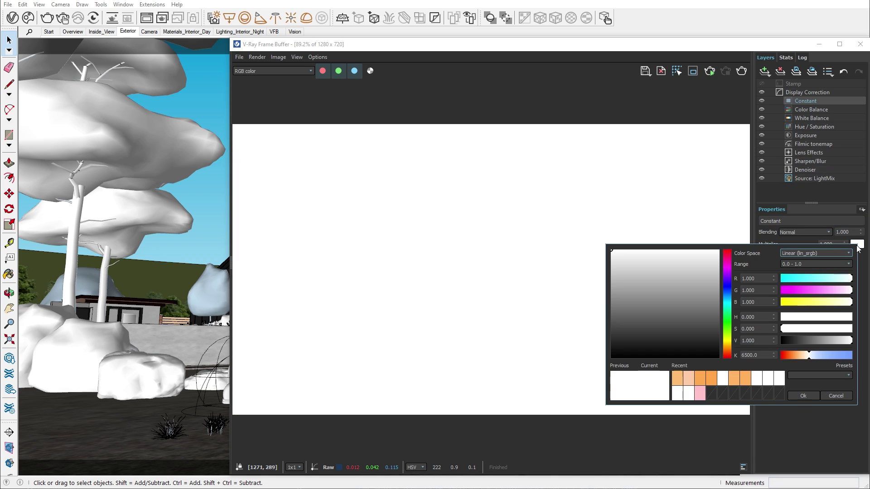
left_click_drag(809, 355, 792, 358)
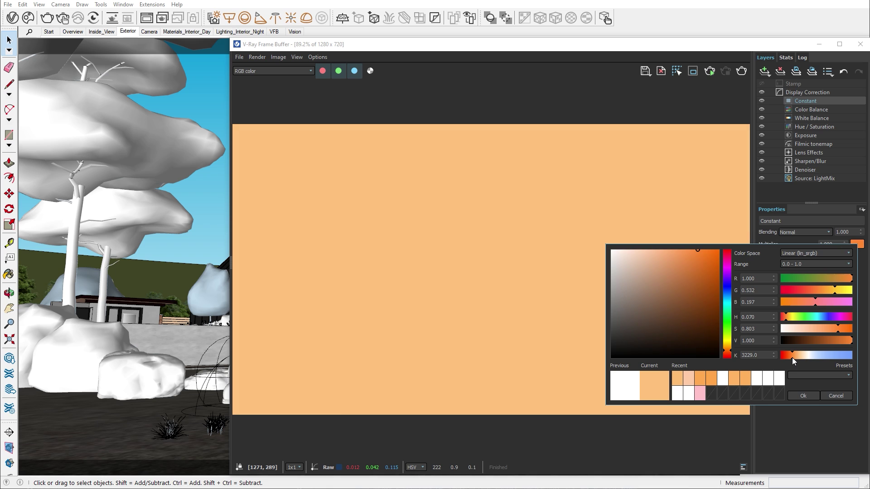
left_click(801, 394)
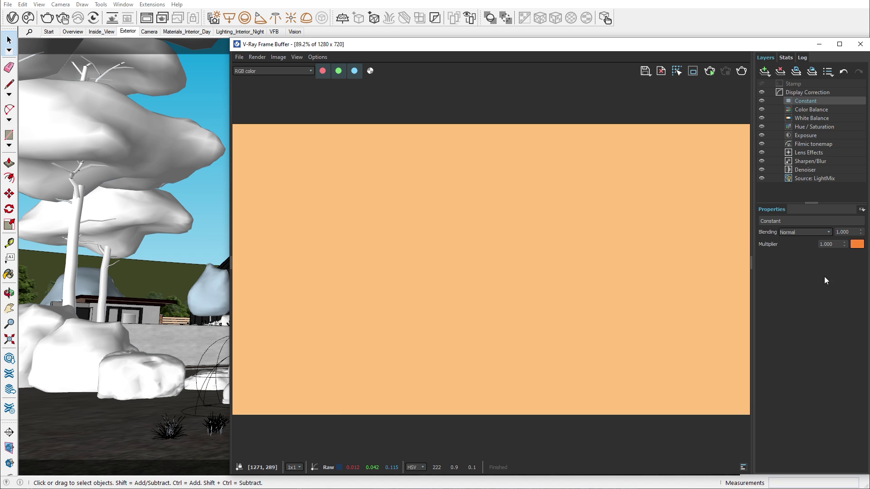
left_click(829, 232)
left_click(812, 283)
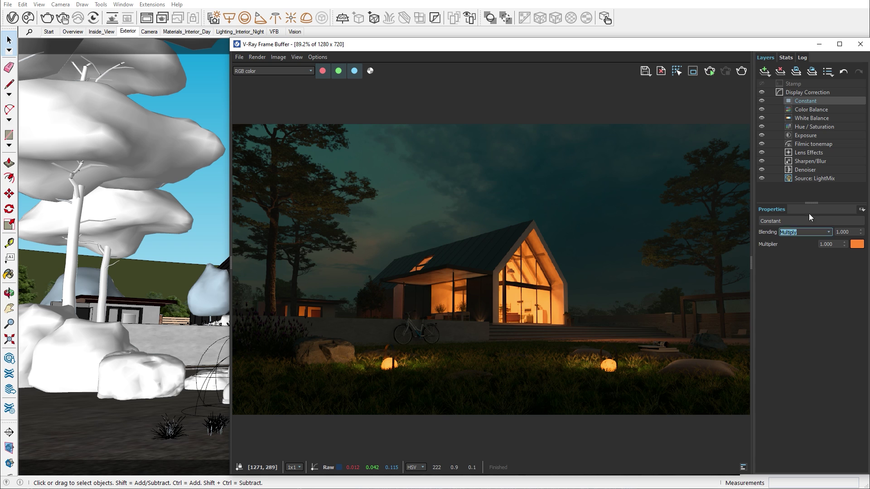
- Add a Cryptomatte mask to the Constant layer and pick the grass materials Blade_mtl and Seed_mtl from the render
right_click(798, 100)
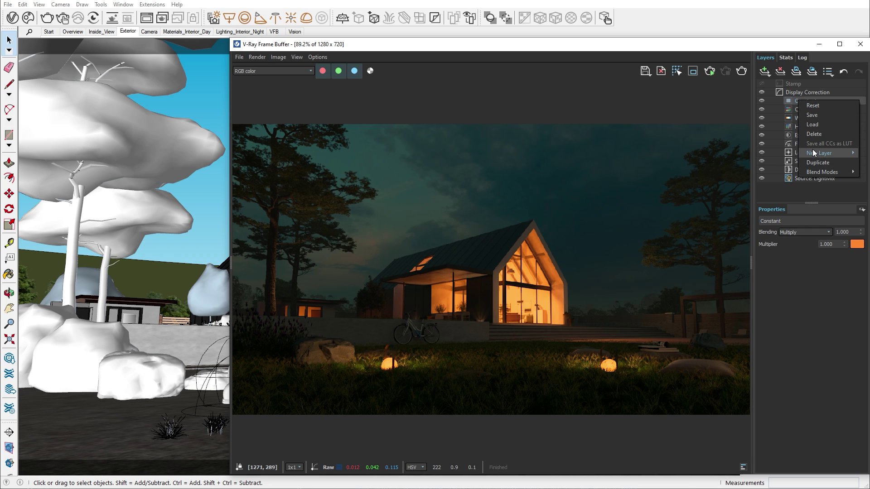
mouse_move(812, 152)
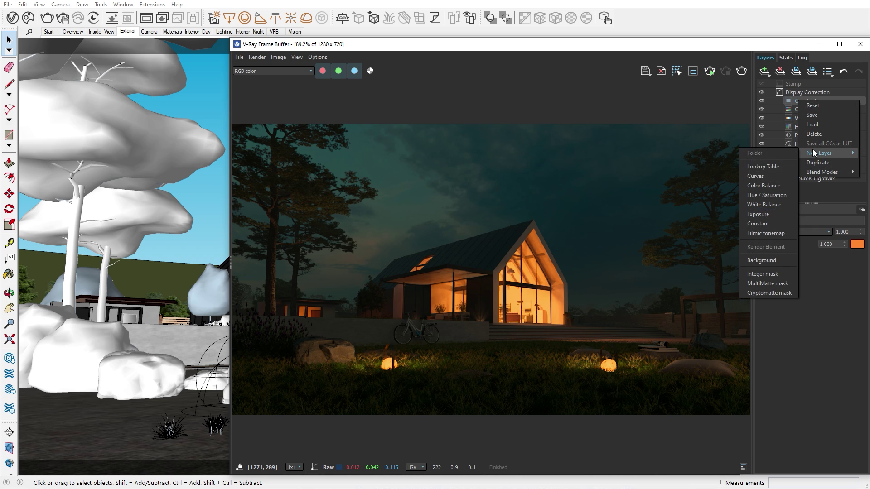
left_click(775, 293)
left_click(774, 273)
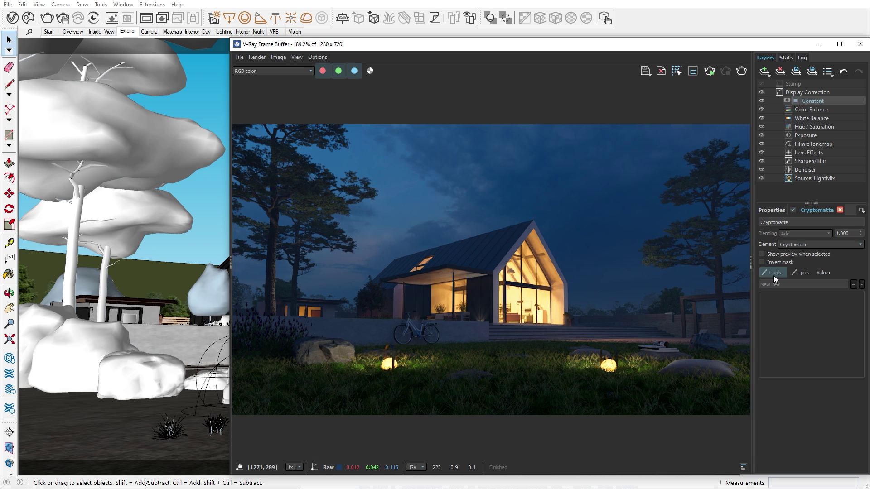
left_click(652, 391)
left_click(646, 387)
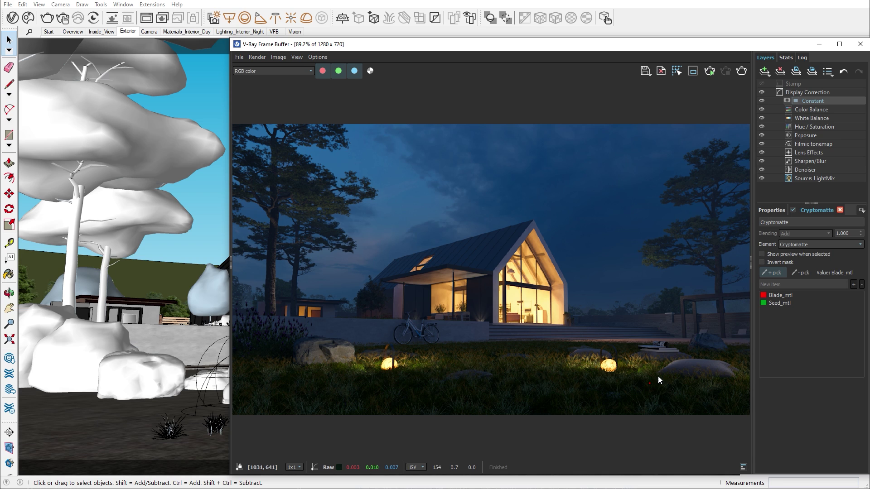
- Preview the Constant layer's grass mask and try inverting it, restoring both options
left_click(762, 255)
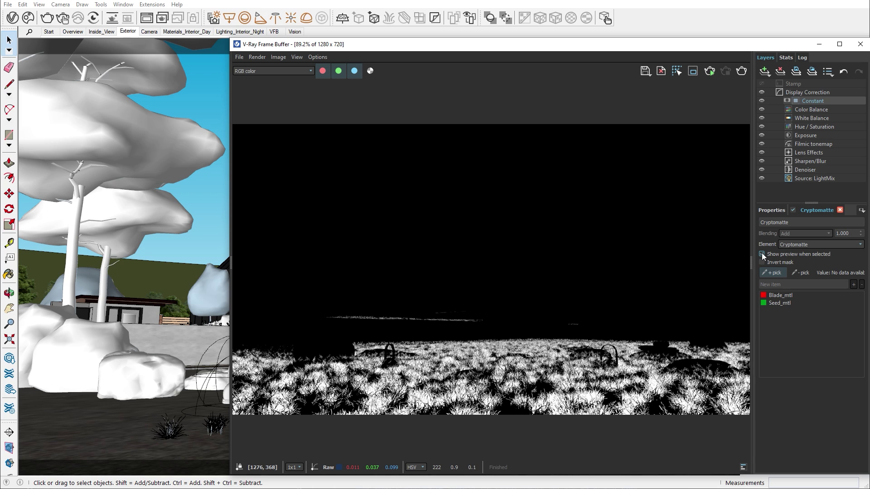
left_click(762, 254)
left_click(762, 263)
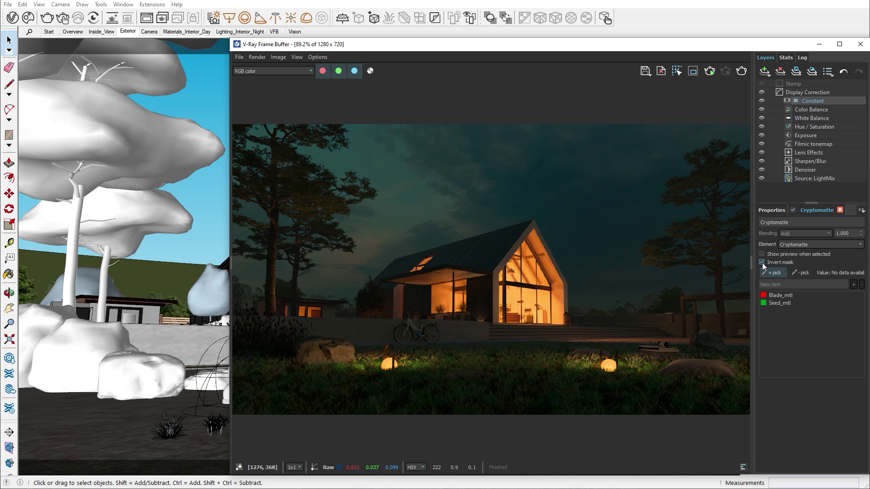
left_click(762, 263)
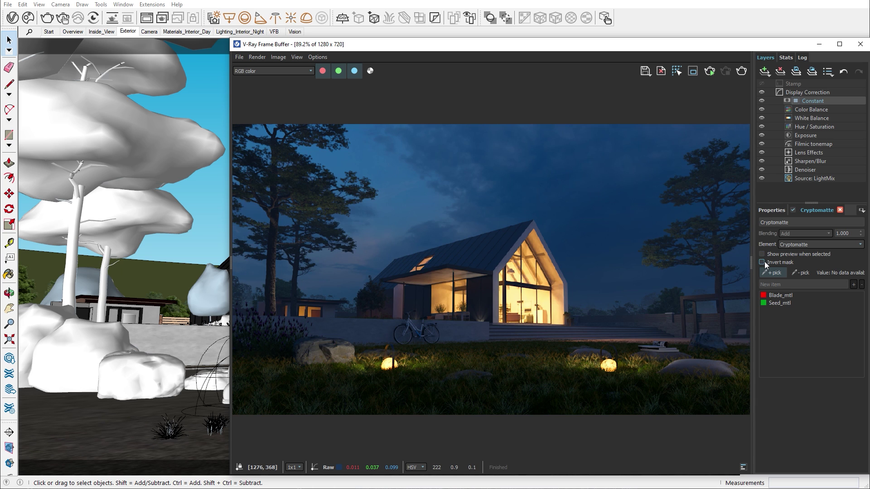
- Raise the Constant layer's multiplier to about 2.38 and set the masked Exposure layer's Contrast to about 0.105
left_click(773, 211)
left_click_drag(845, 246, 833, 115)
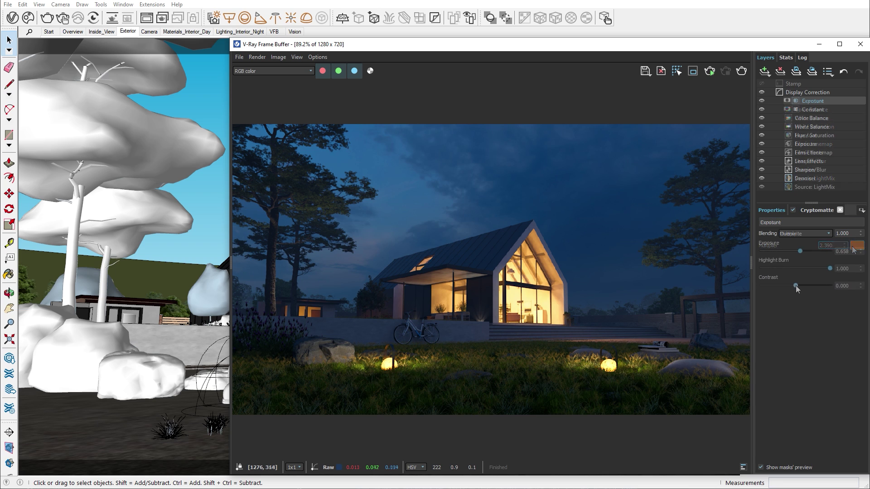
left_click_drag(795, 286, 800, 285)
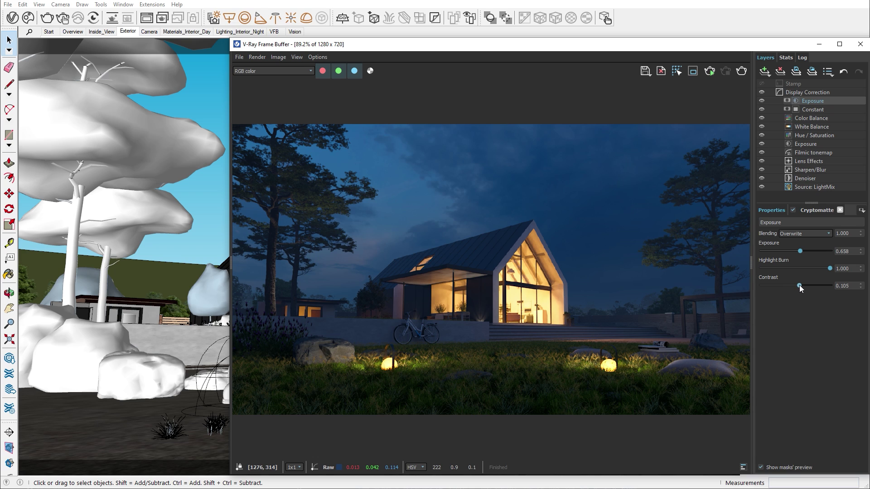
- Send the LightMix source to Composite mode and collapse the resulting LightMix folder in the layer list
left_click(808, 187)
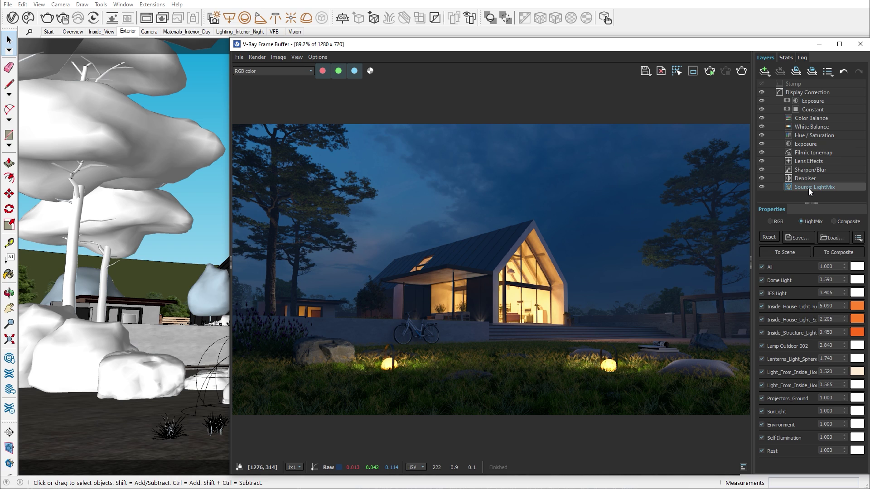
left_click(835, 253)
left_click_drag(864, 136, 863, 194)
scroll(790, 143, "up", 3)
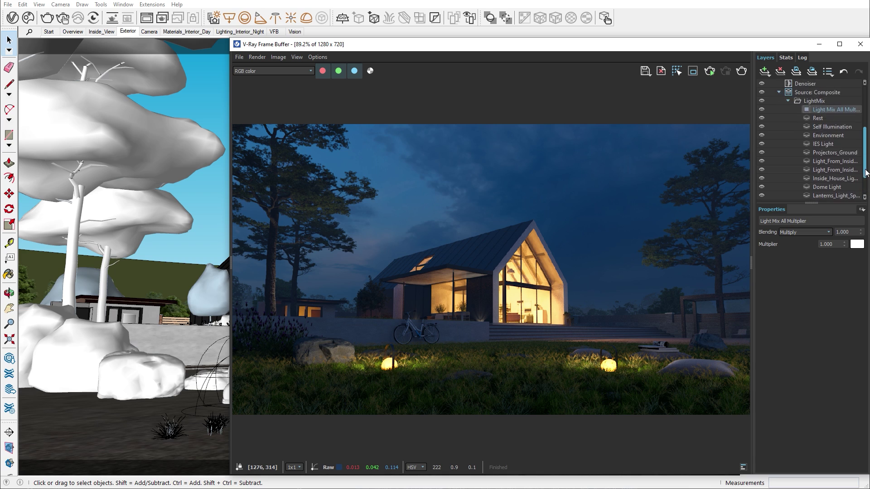
left_click(788, 144)
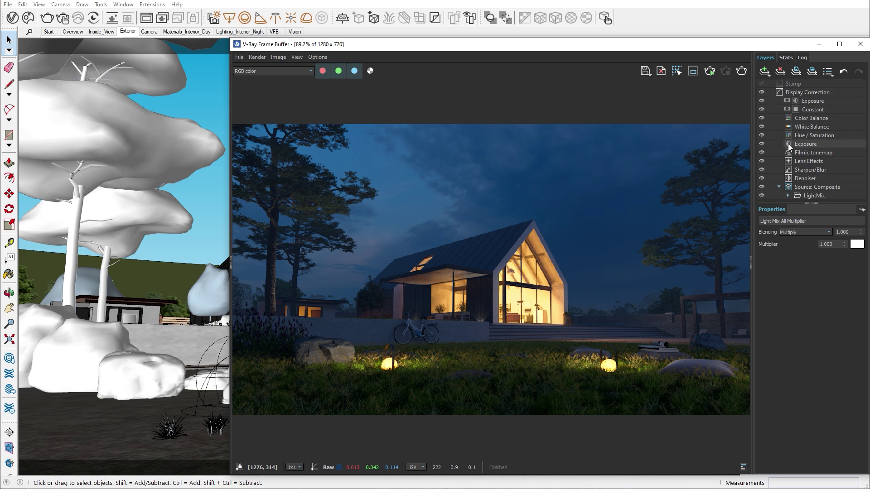
- Add a folder under Source: Composite and name it Glass
left_click(808, 187)
right_click(808, 188)
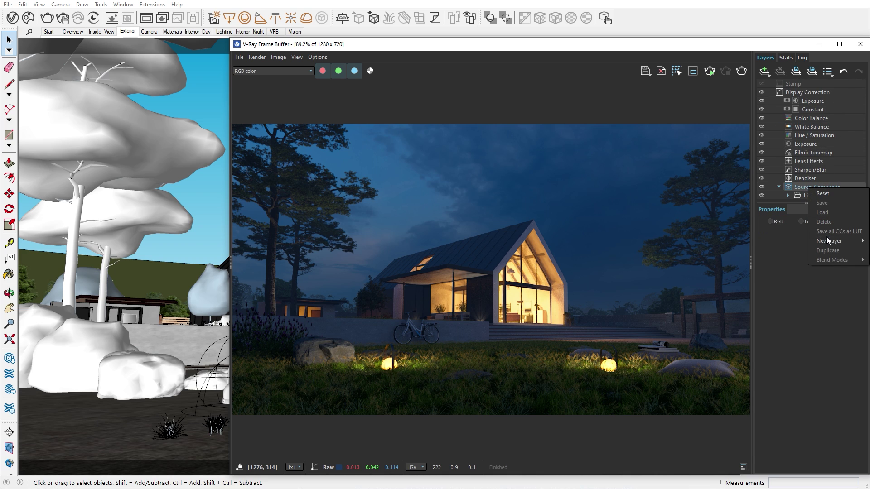
mouse_move(827, 240)
left_click(798, 241)
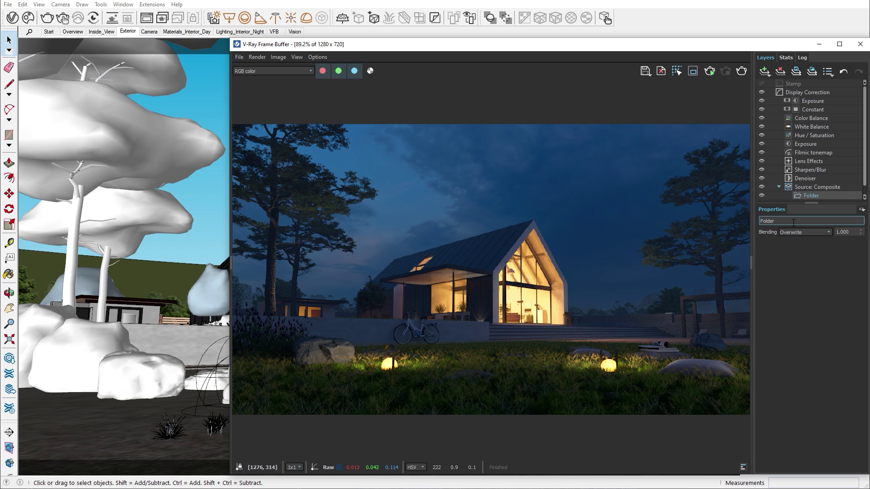
double_click(760, 221)
type("Glass")
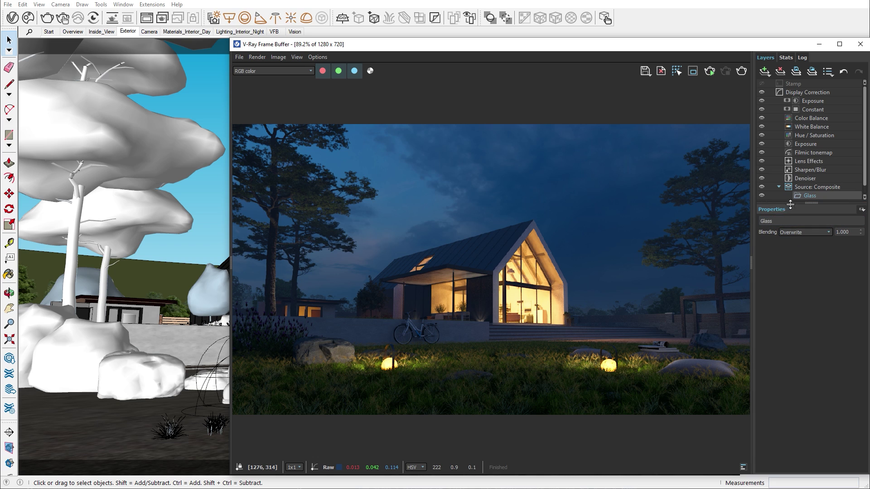
- Add a Render Element layer inside the Glass folder and set its element to Specular
right_click(805, 197)
mouse_move(822, 250)
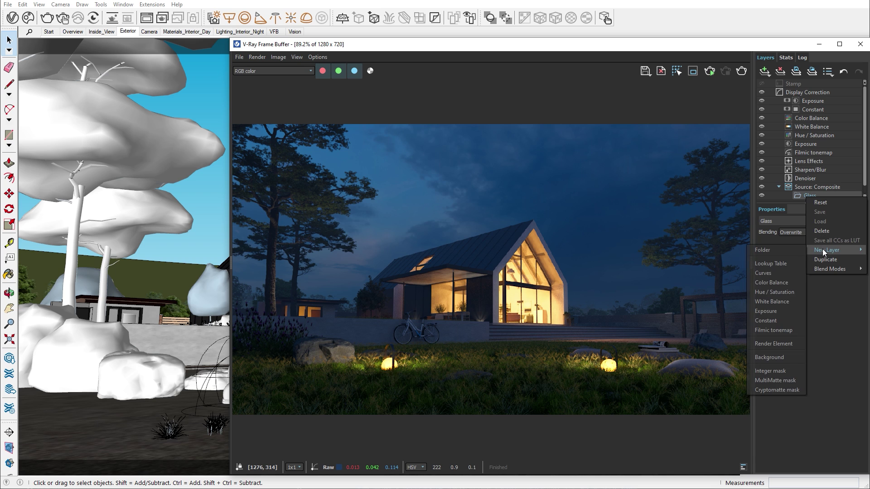
left_click(780, 344)
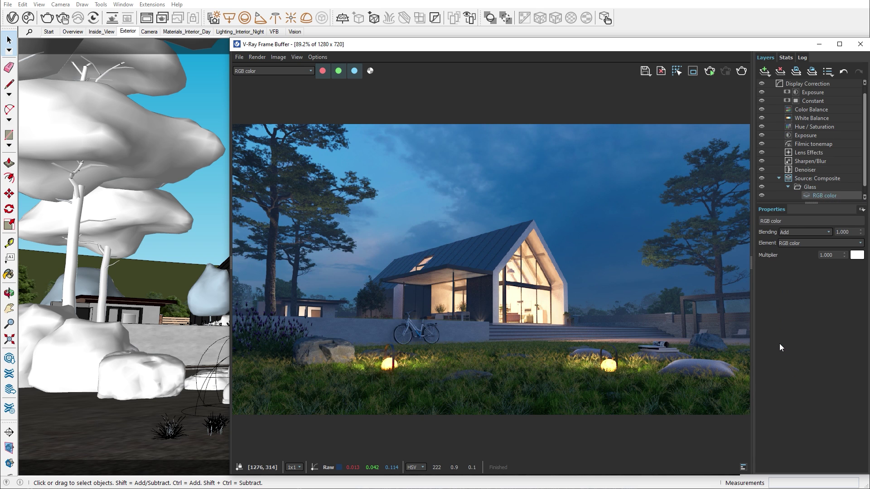
left_click(861, 244)
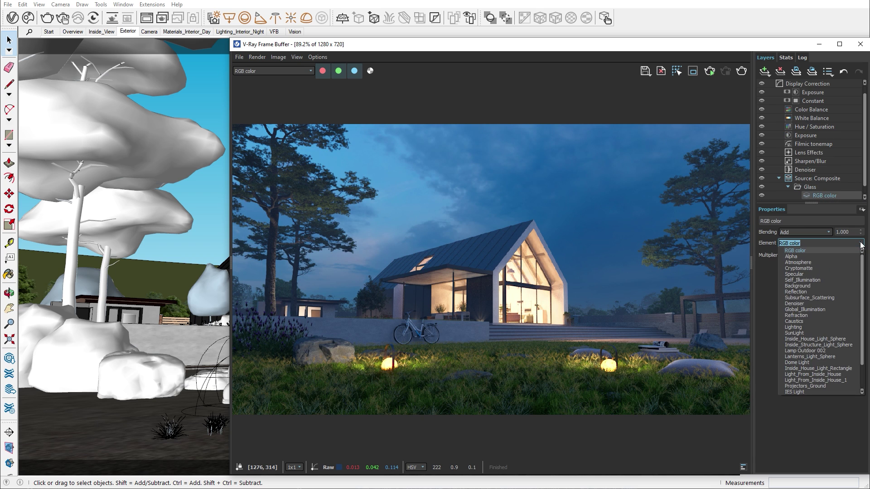
left_click(836, 273)
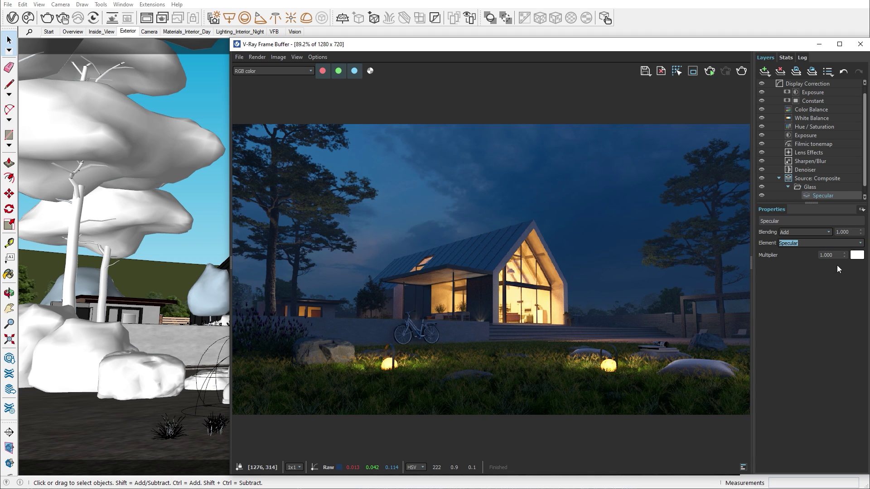
- Add a Cryptomatte mask to the Glass folder
left_click(812, 186)
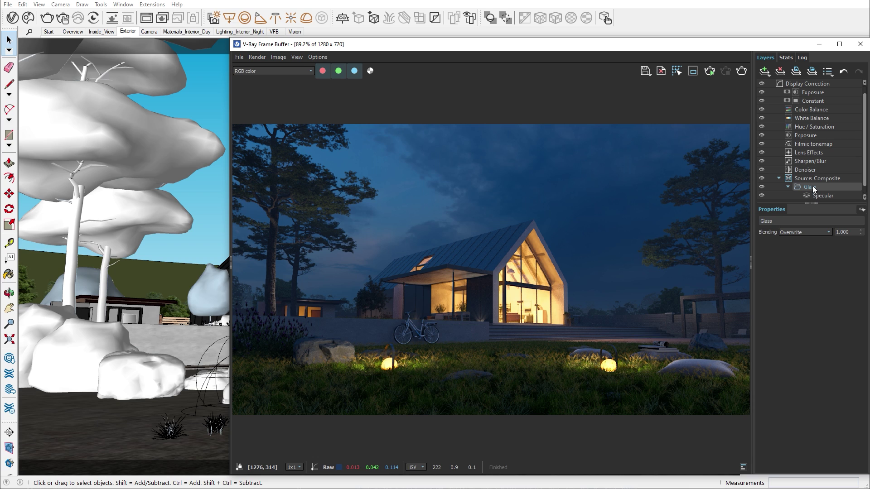
right_click(812, 186)
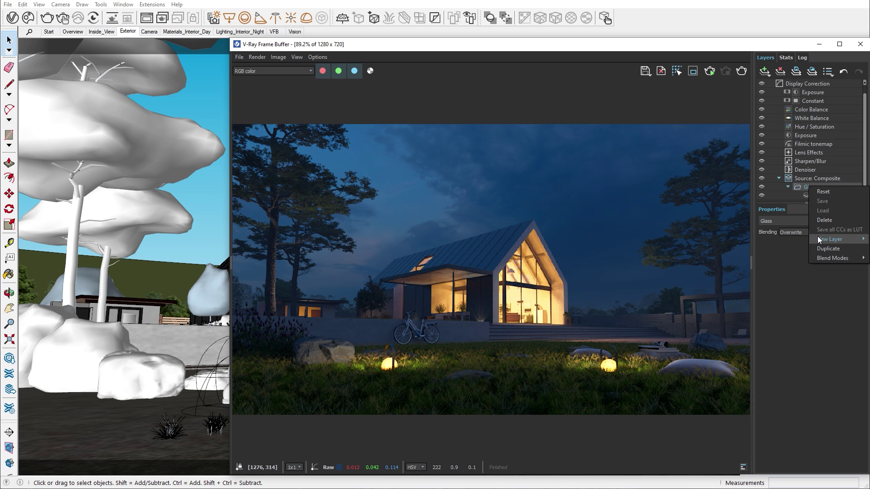
mouse_move(818, 238)
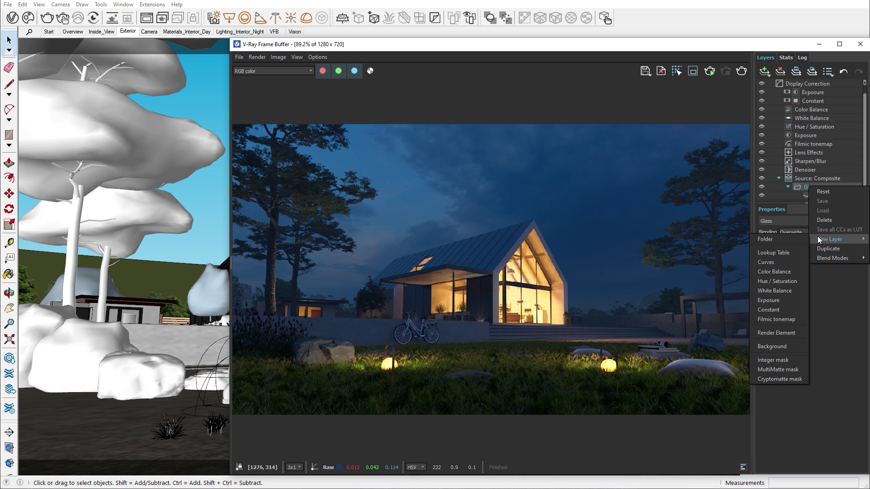
left_click(784, 379)
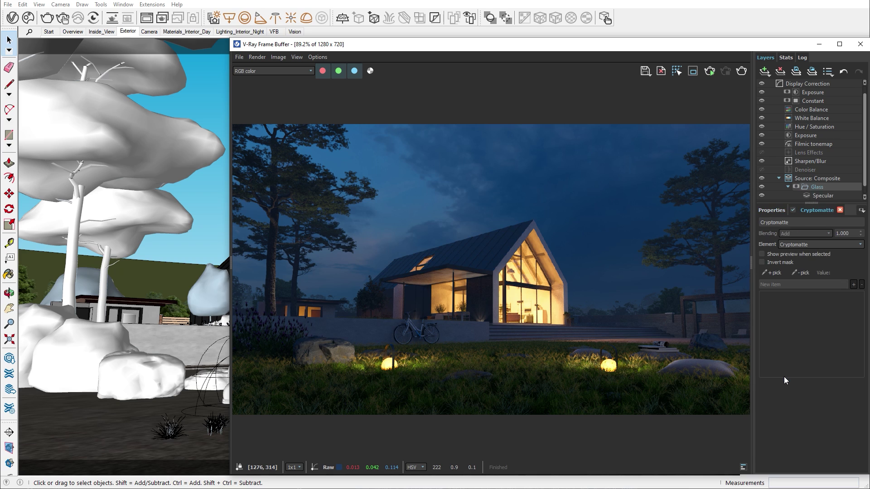
- Pick the gable window glass for the Glass folder's Cryptomatte mask and set the Specular layer's multiplier to 5.080
left_click(772, 274)
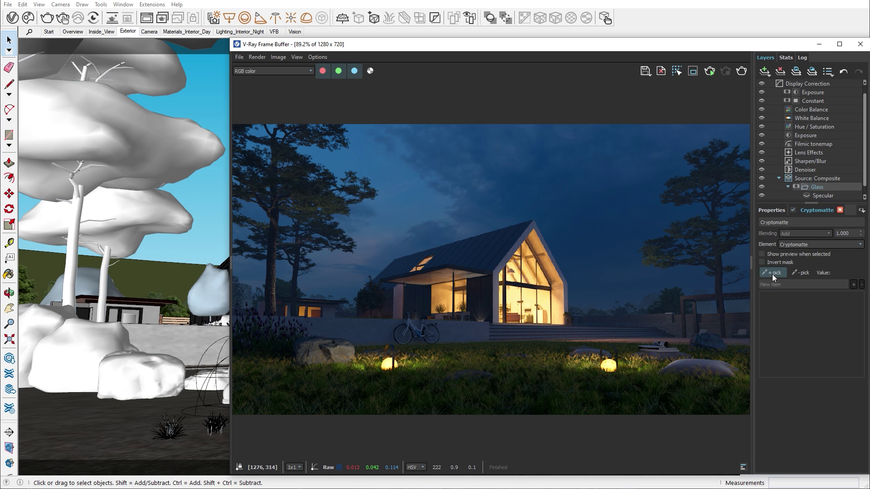
left_click(527, 295)
left_click(818, 197)
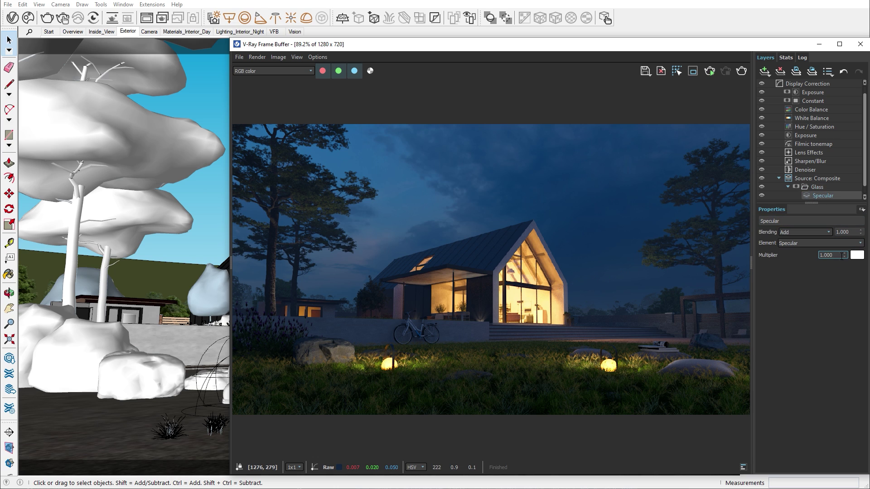
left_click_drag(843, 258, 831, 401)
scroll(520, 289, "up", 6)
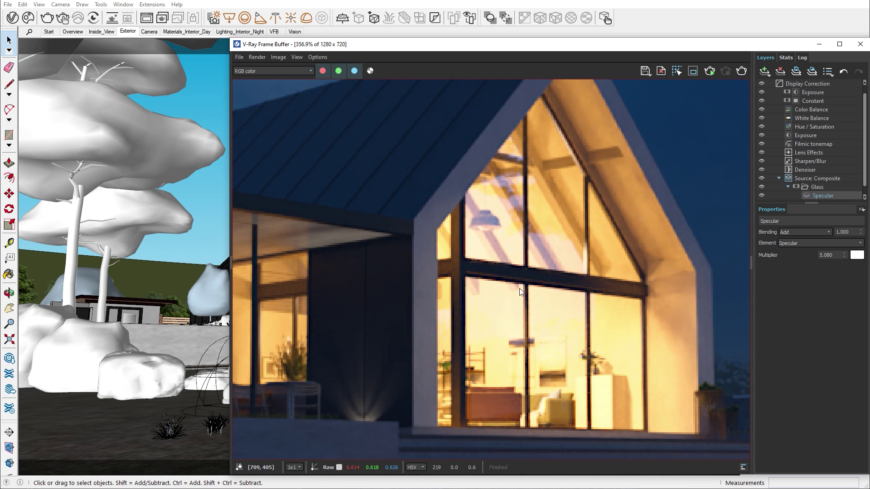
scroll(519, 288, "down", 6)
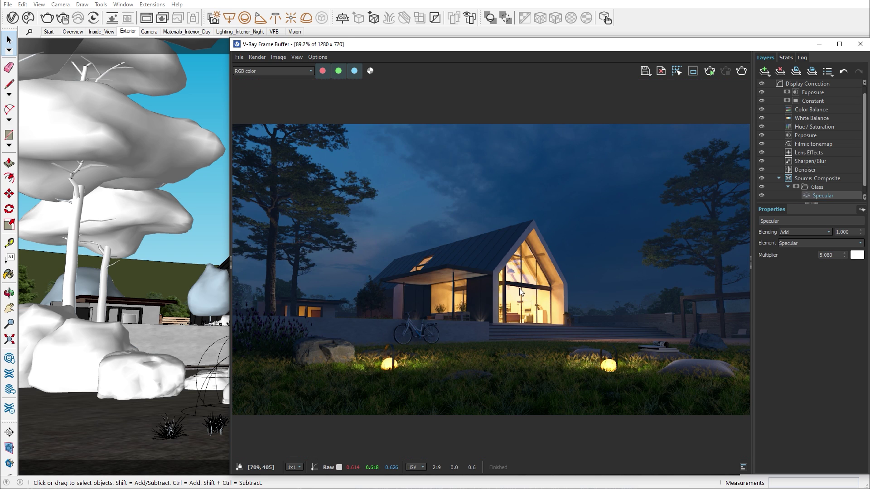
- Add a Render Element layer directly under Source: Composite and set its element to Atmosphere
left_click(801, 178)
right_click(808, 178)
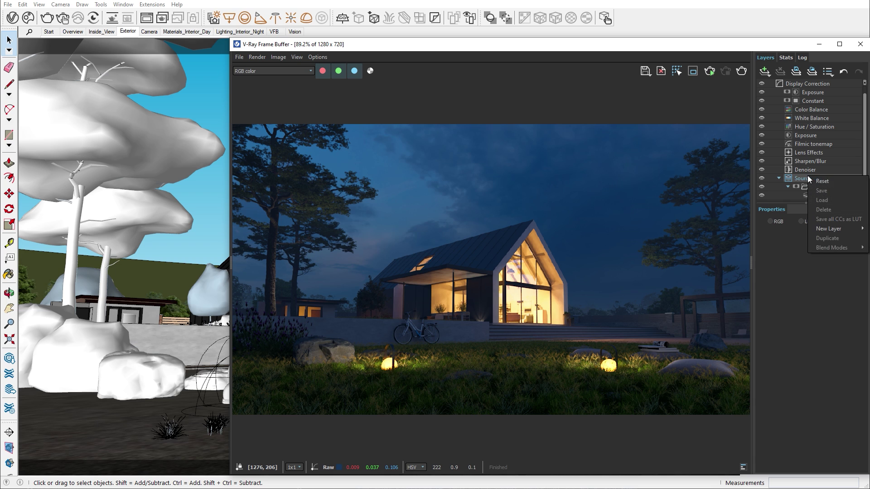
mouse_move(820, 230)
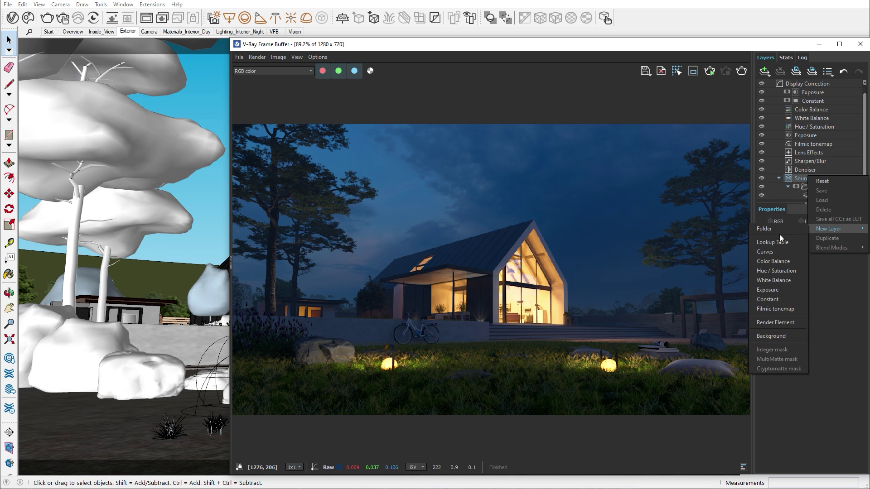
left_click(776, 321)
left_click(861, 244)
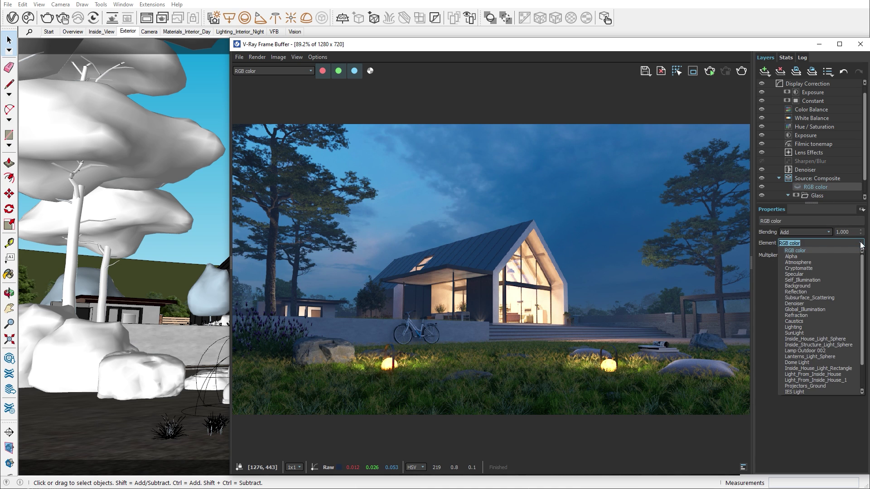
left_click(839, 261)
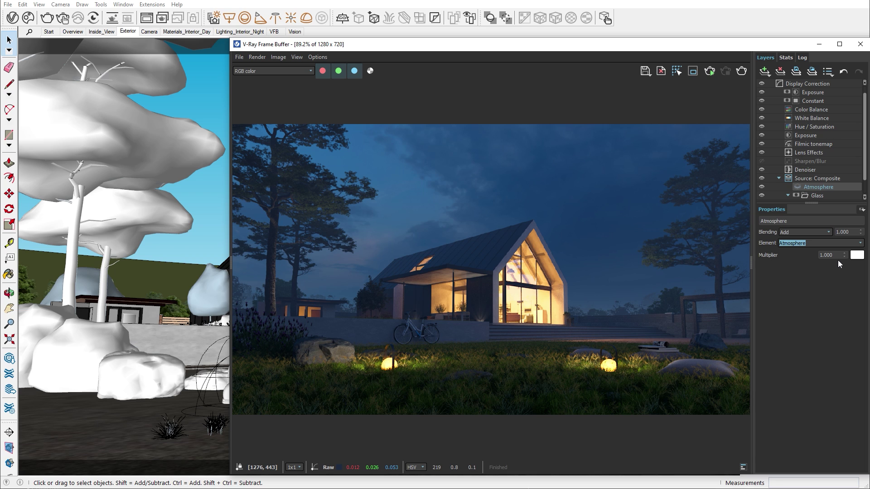
- Set the Atmosphere layer's multiplier to 0.405 and tint it light blue with a color temperature of 9917 K
left_click_drag(847, 257, 847, 315)
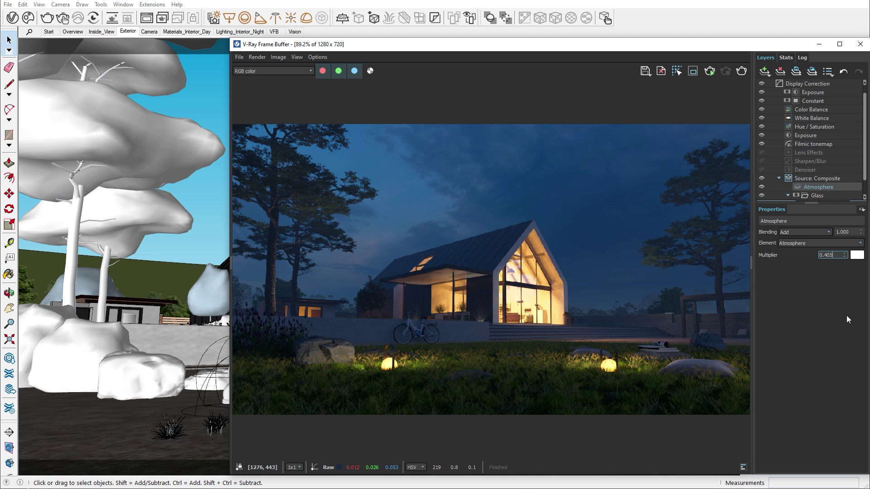
left_click(856, 255)
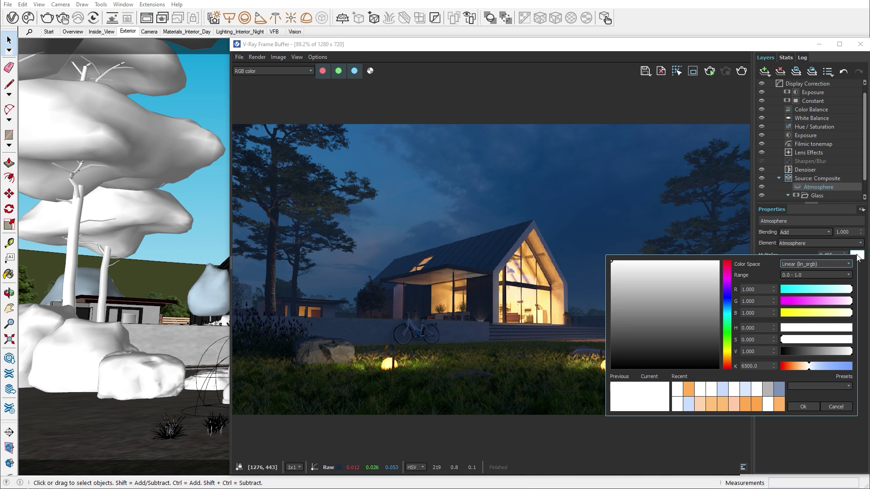
left_click_drag(810, 366, 826, 366)
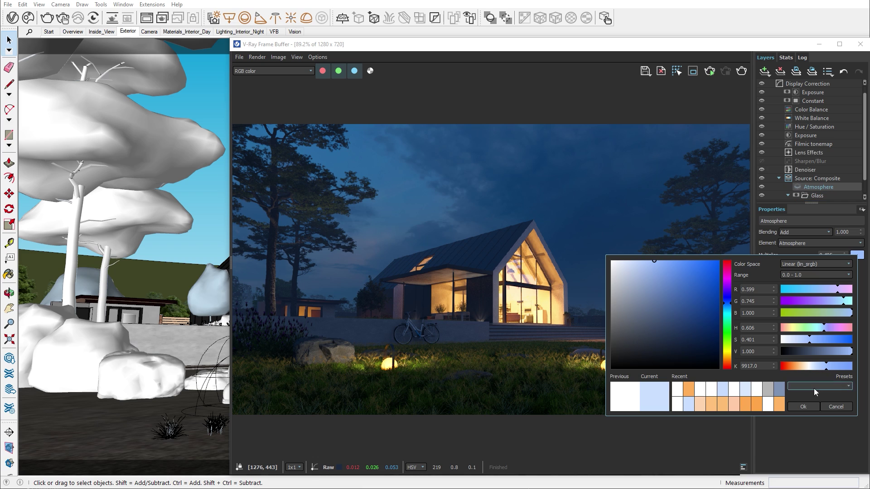
left_click(808, 406)
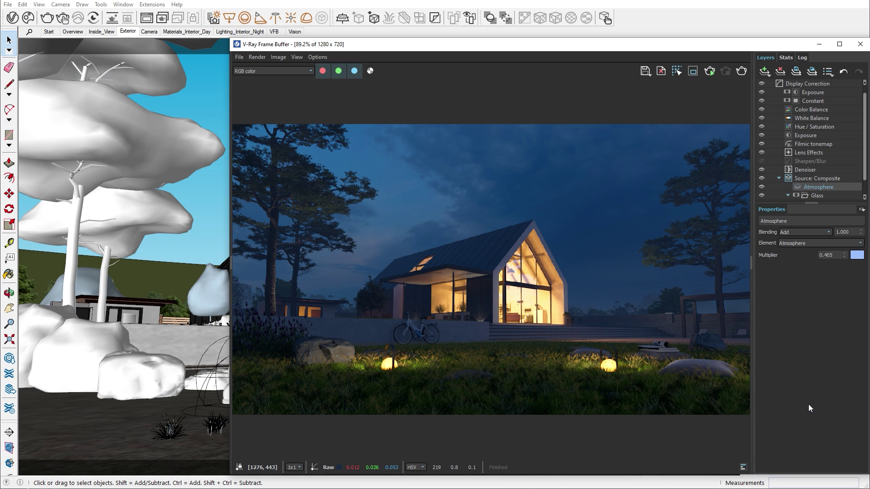